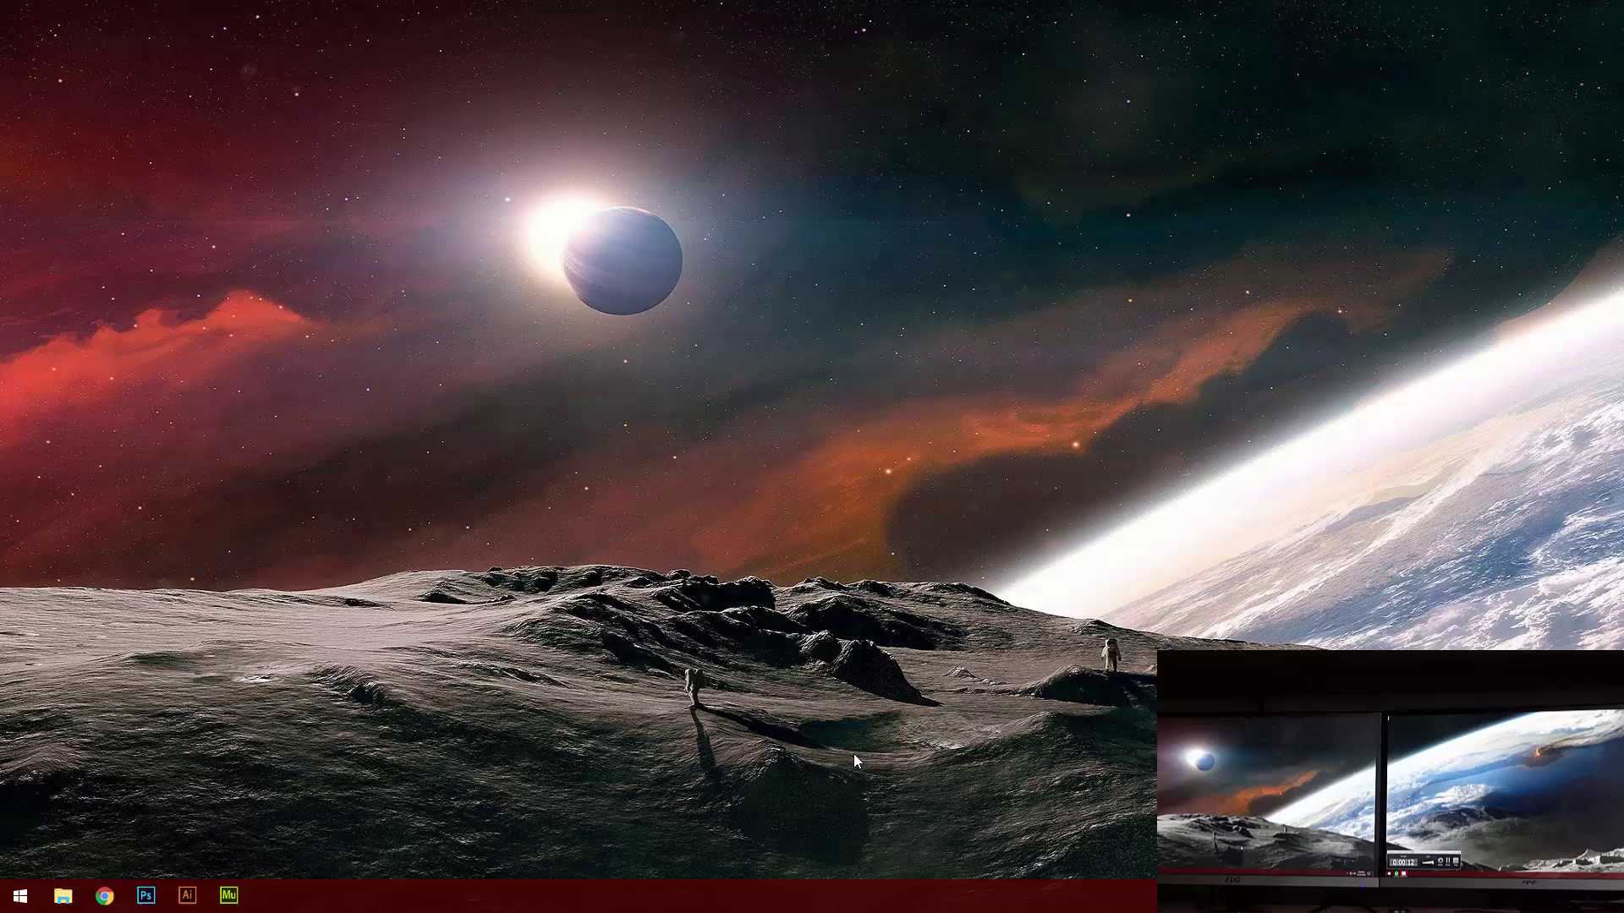
- Open the Documents > My Games > Rocket League > TAGame > Config folder in File Explorer
{"action": "left_click", "coordinate": [21, 895]}
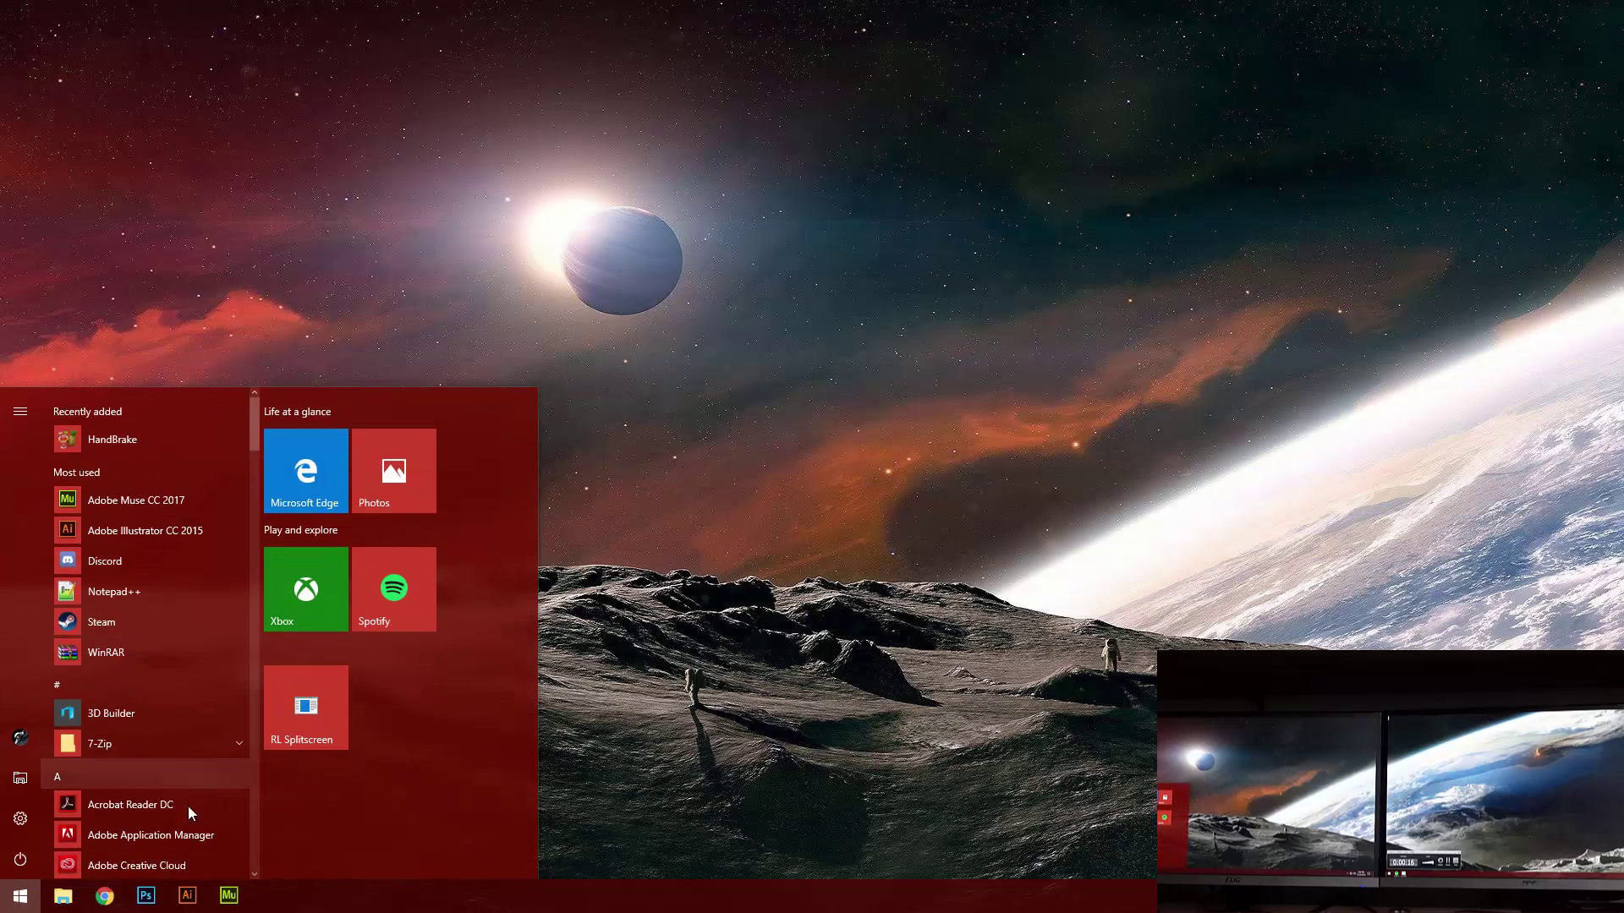
{"action": "left_click", "coordinate": [75, 899]}
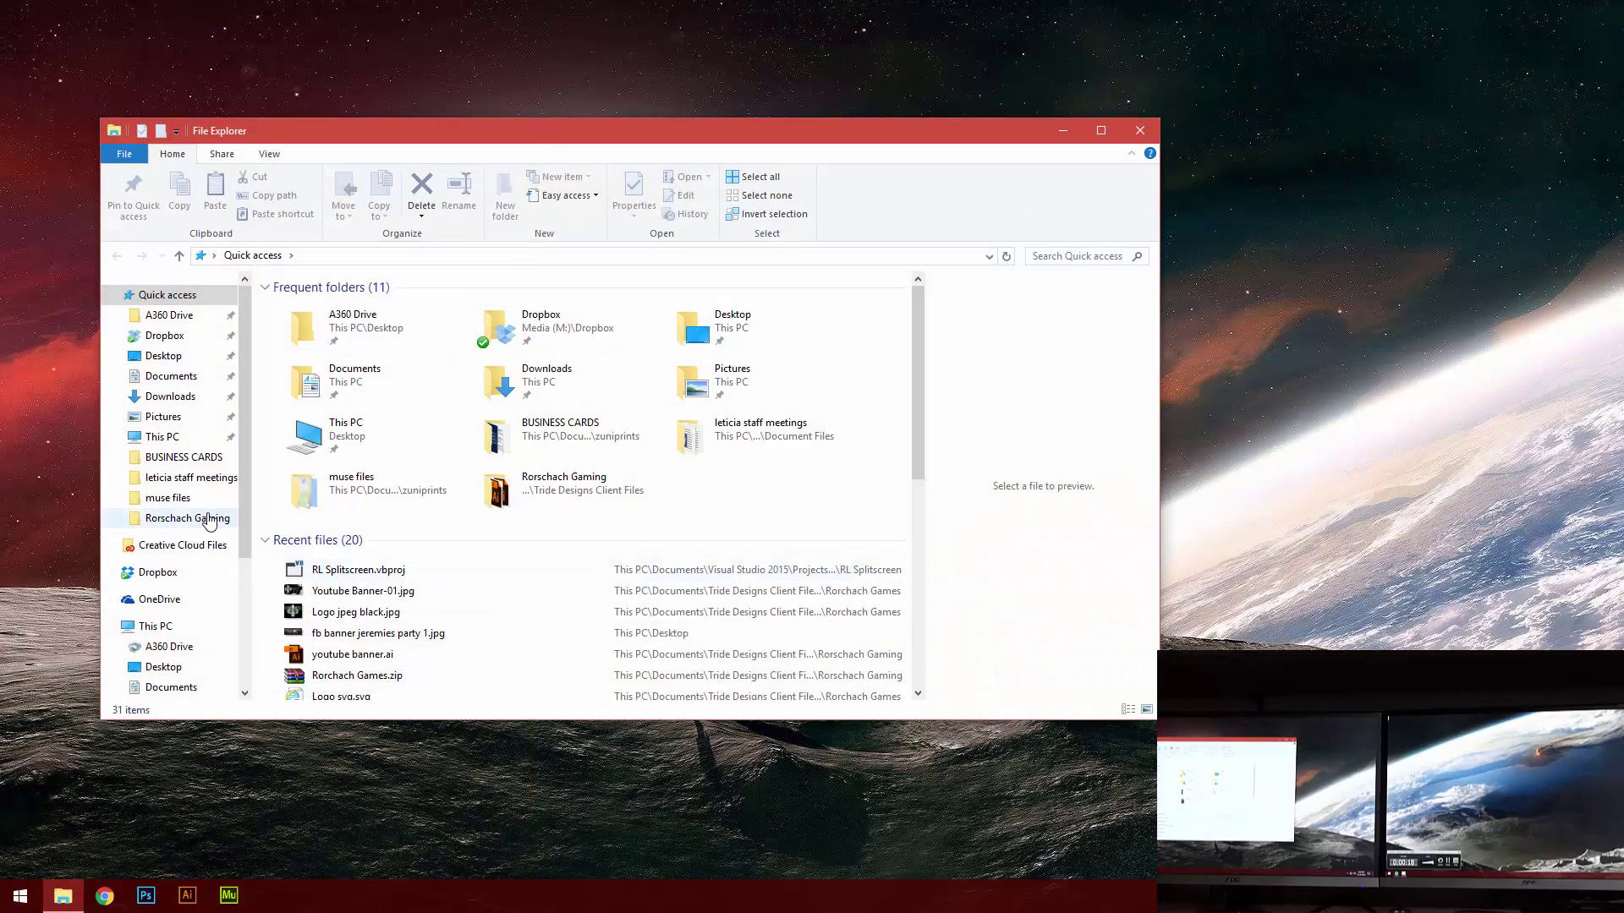
{"action": "left_click", "coordinate": [186, 686]}
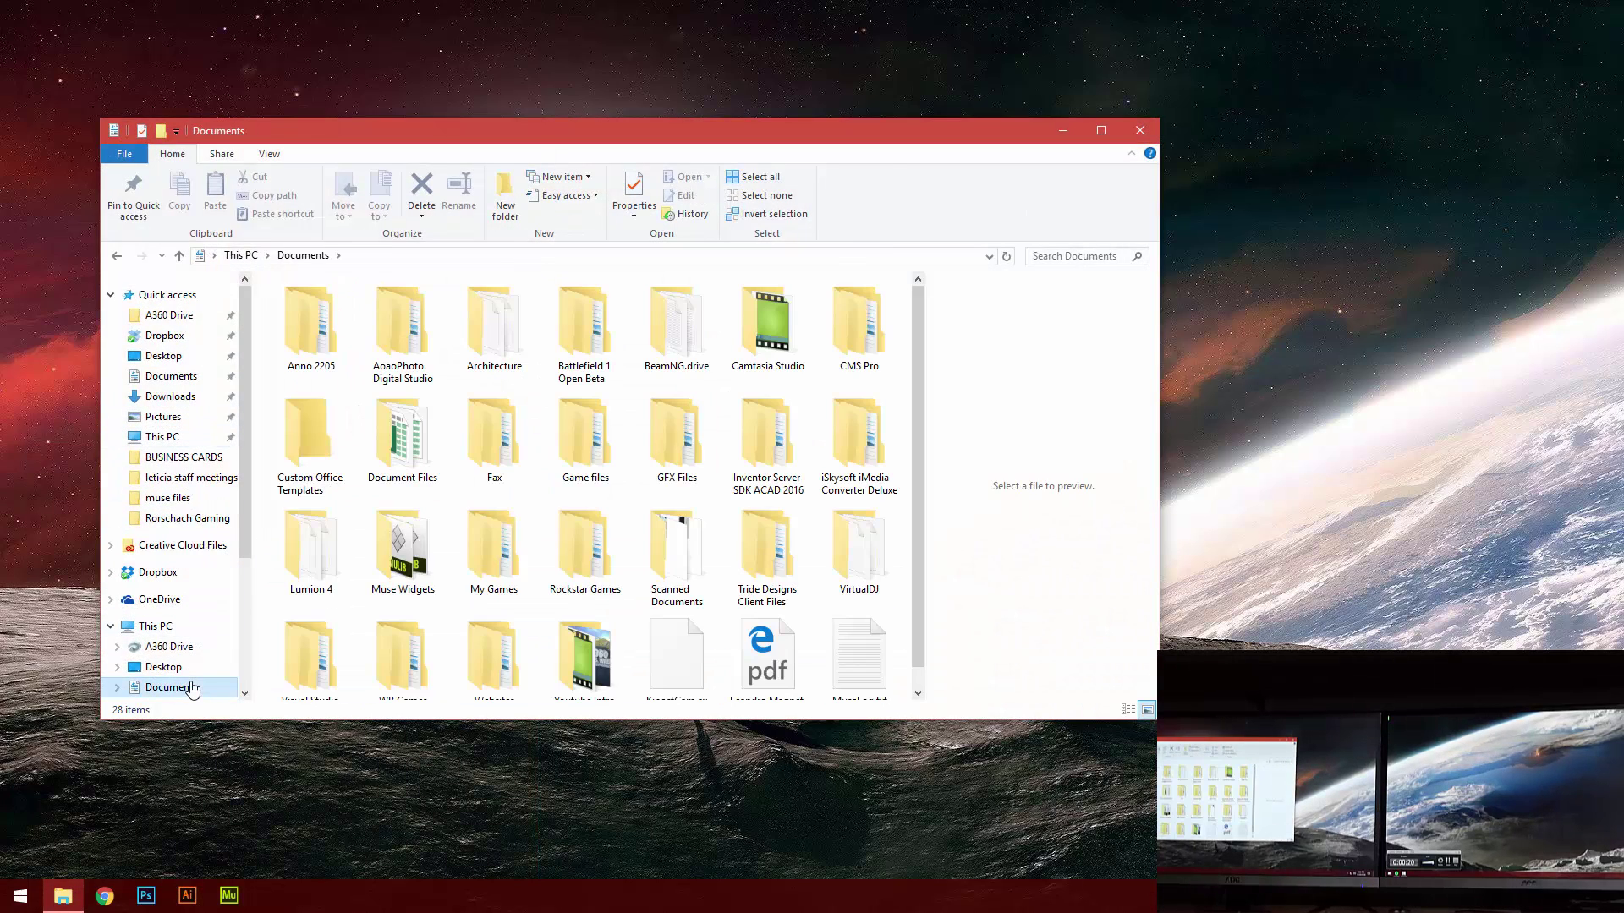
{"action": "double_click", "coordinate": [479, 559]}
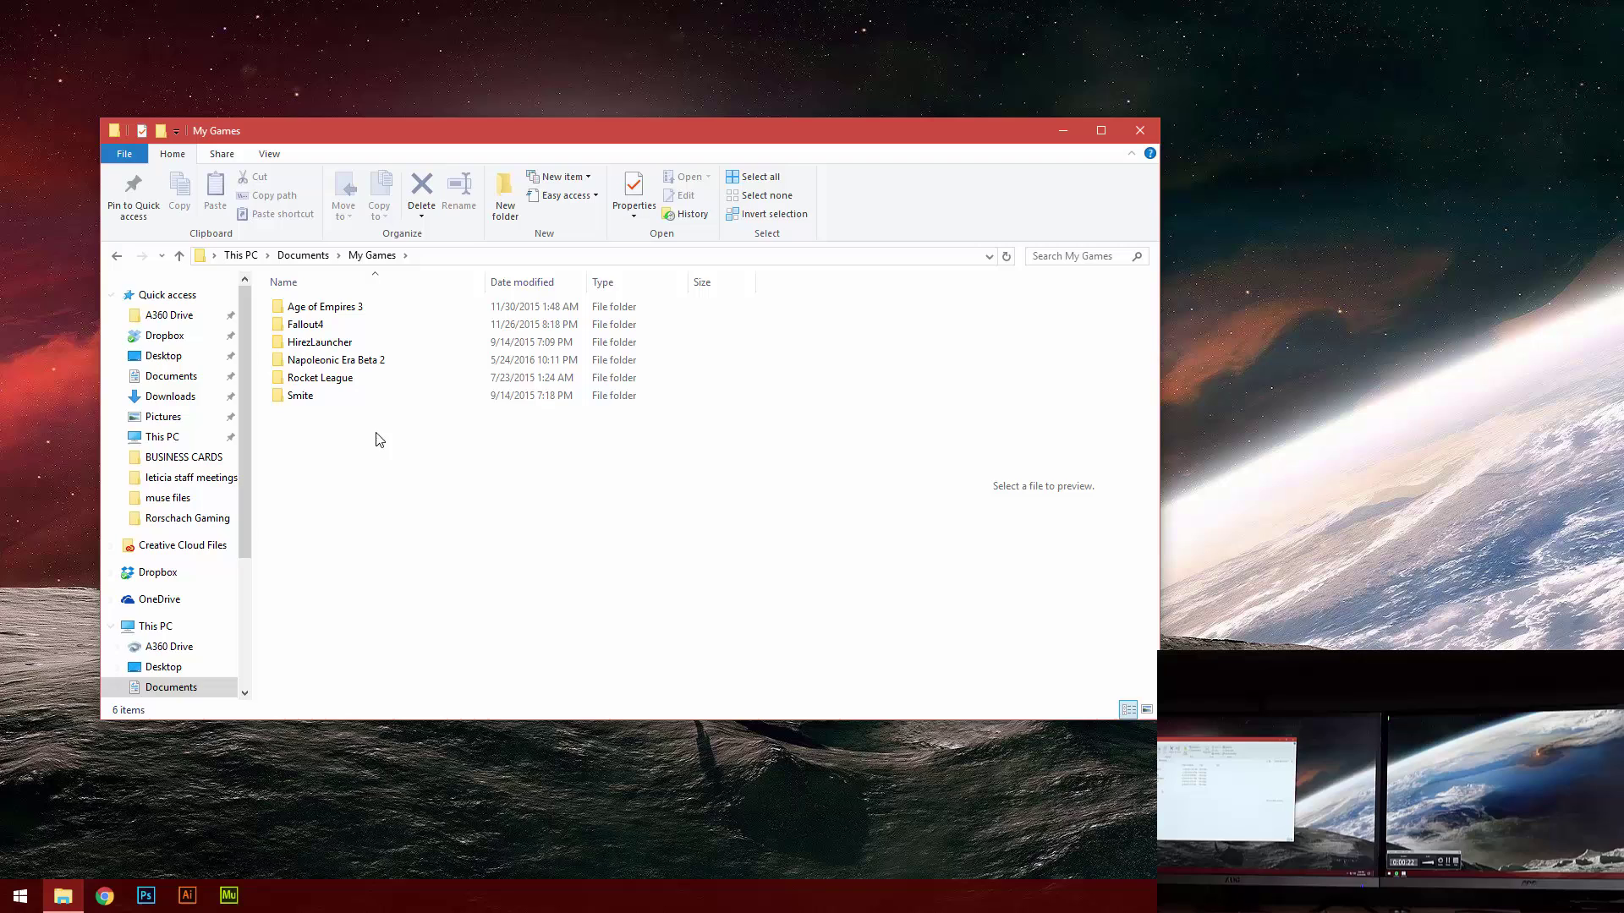
{"action": "double_click", "coordinate": [330, 382]}
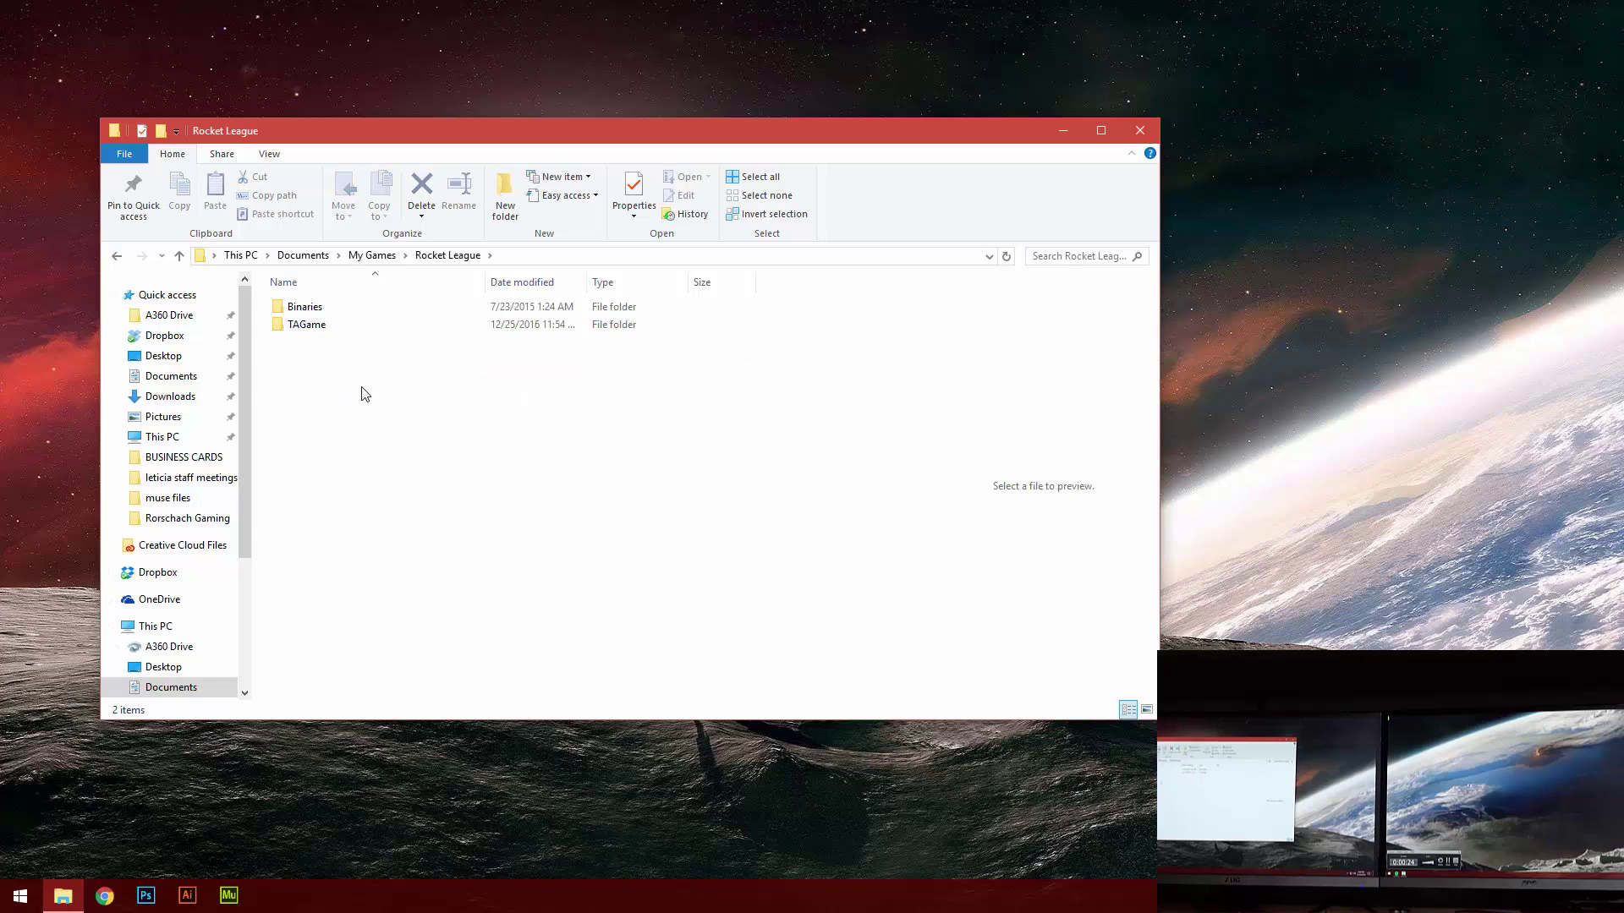
{"action": "double_click", "coordinate": [301, 328]}
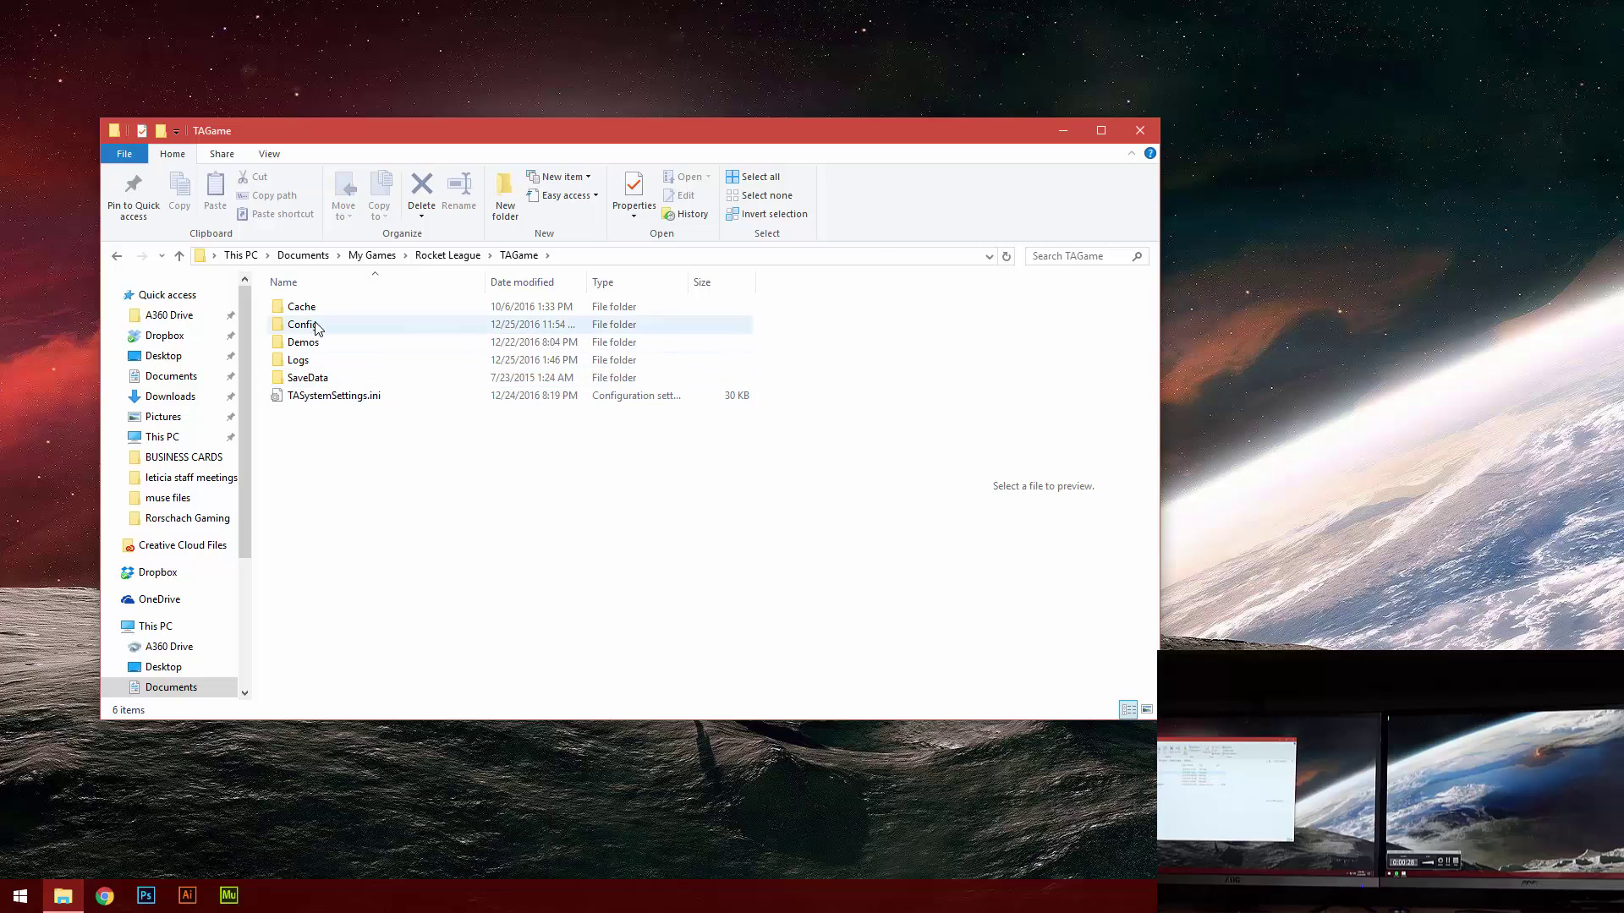
{"action": "double_click", "coordinate": [316, 328]}
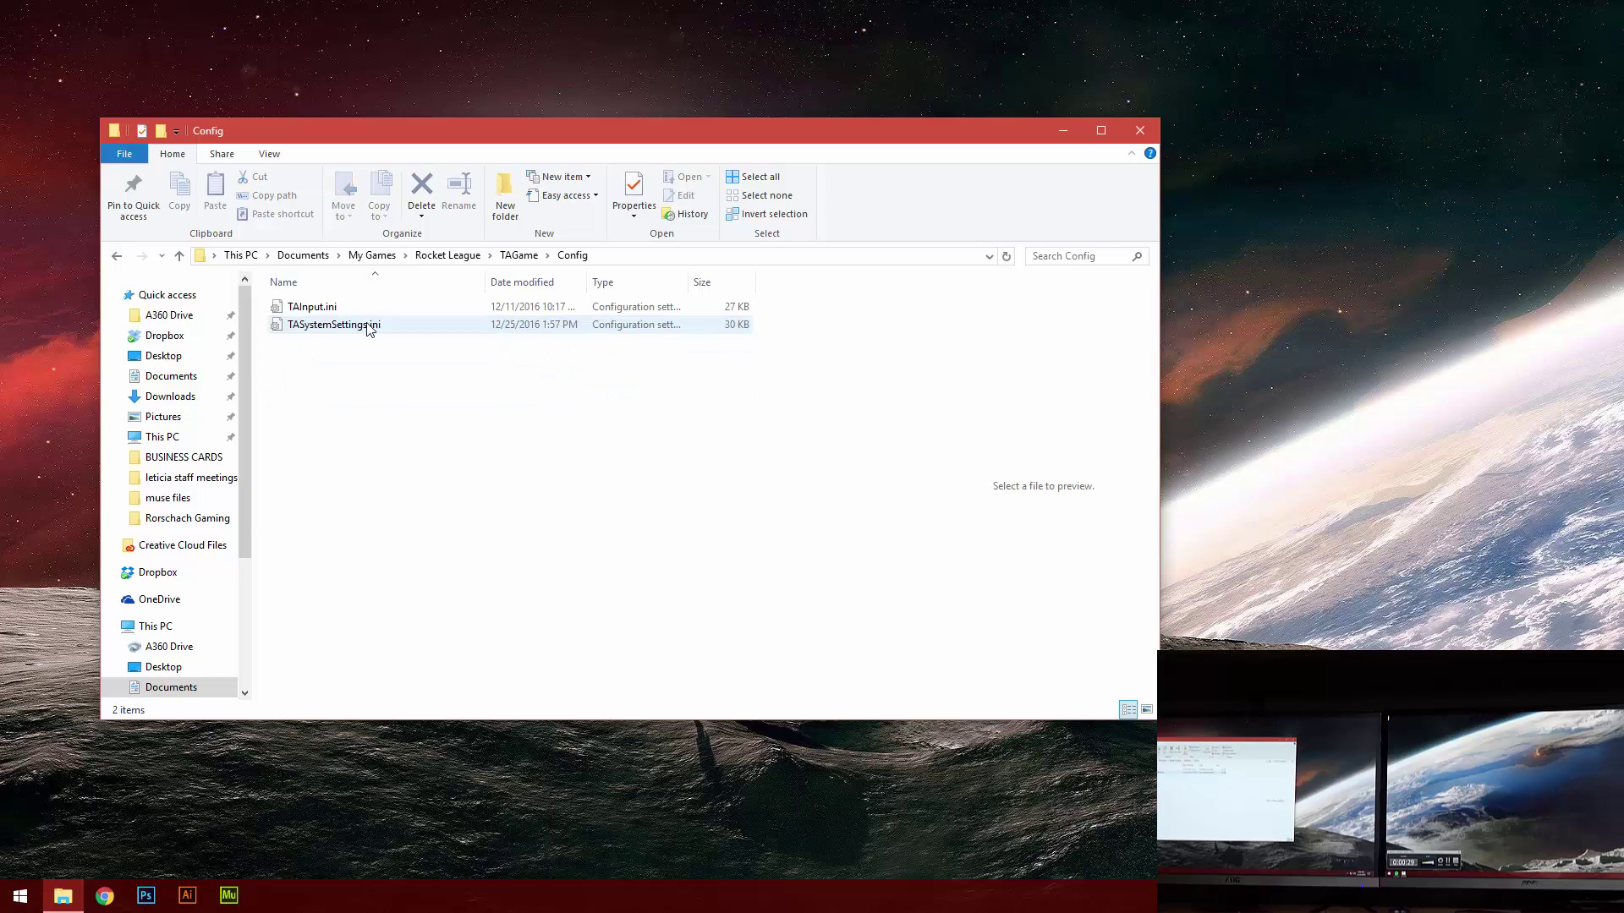
- Open TASystemSettings.ini from the Config folder in Notepad++ and maximize the editor window
{"action": "left_click", "coordinate": [298, 329]}
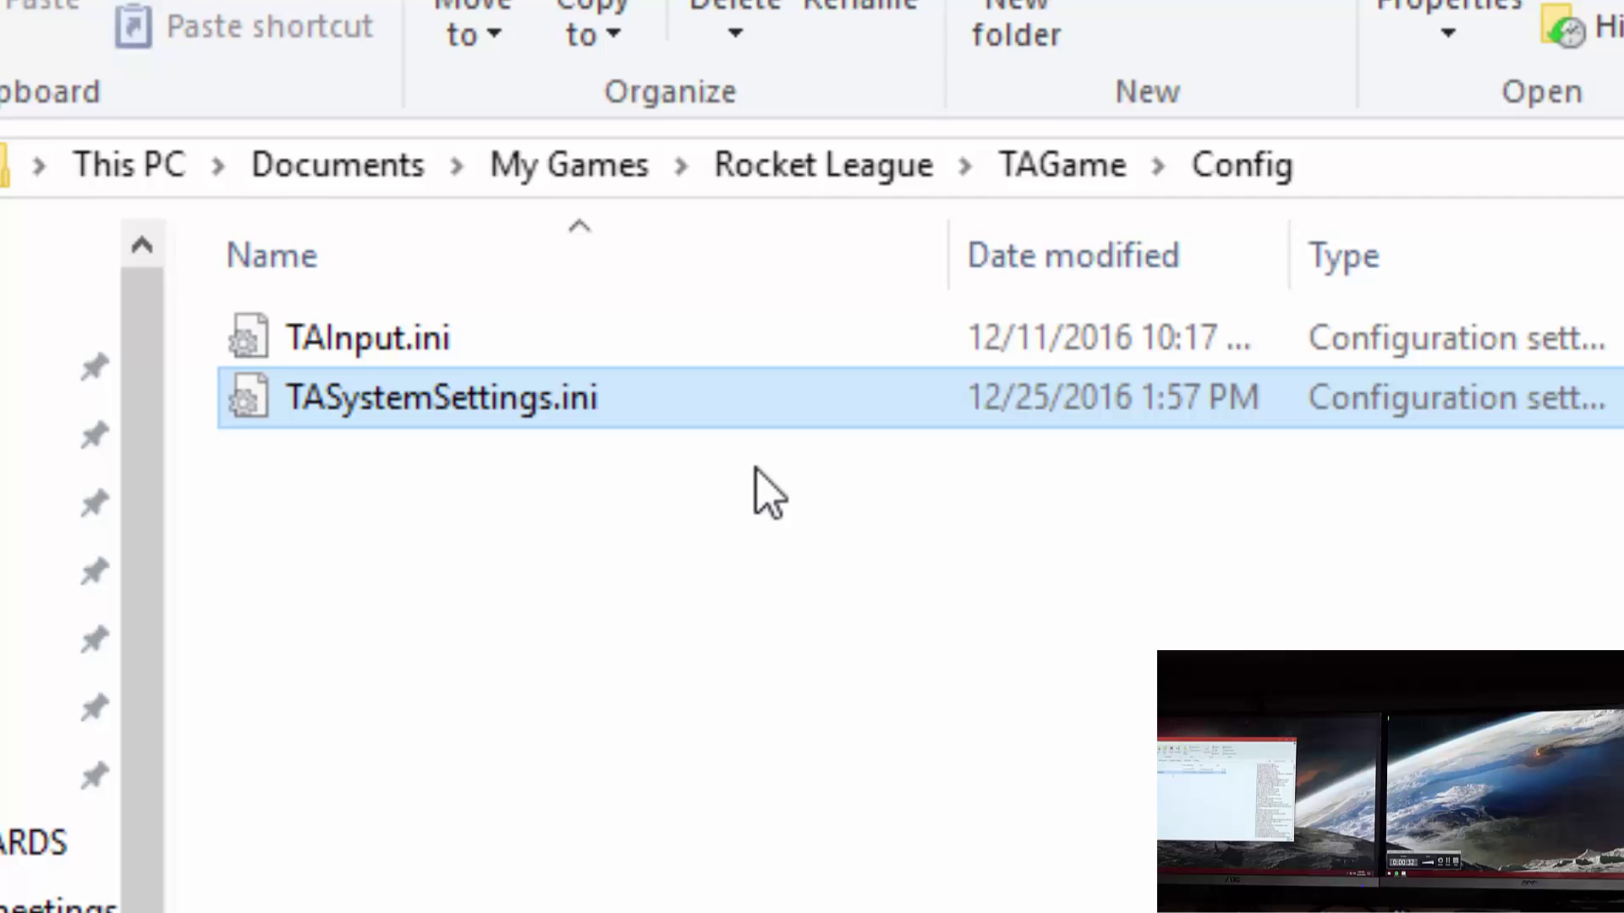
{"action": "right_click", "coordinate": [379, 438]}
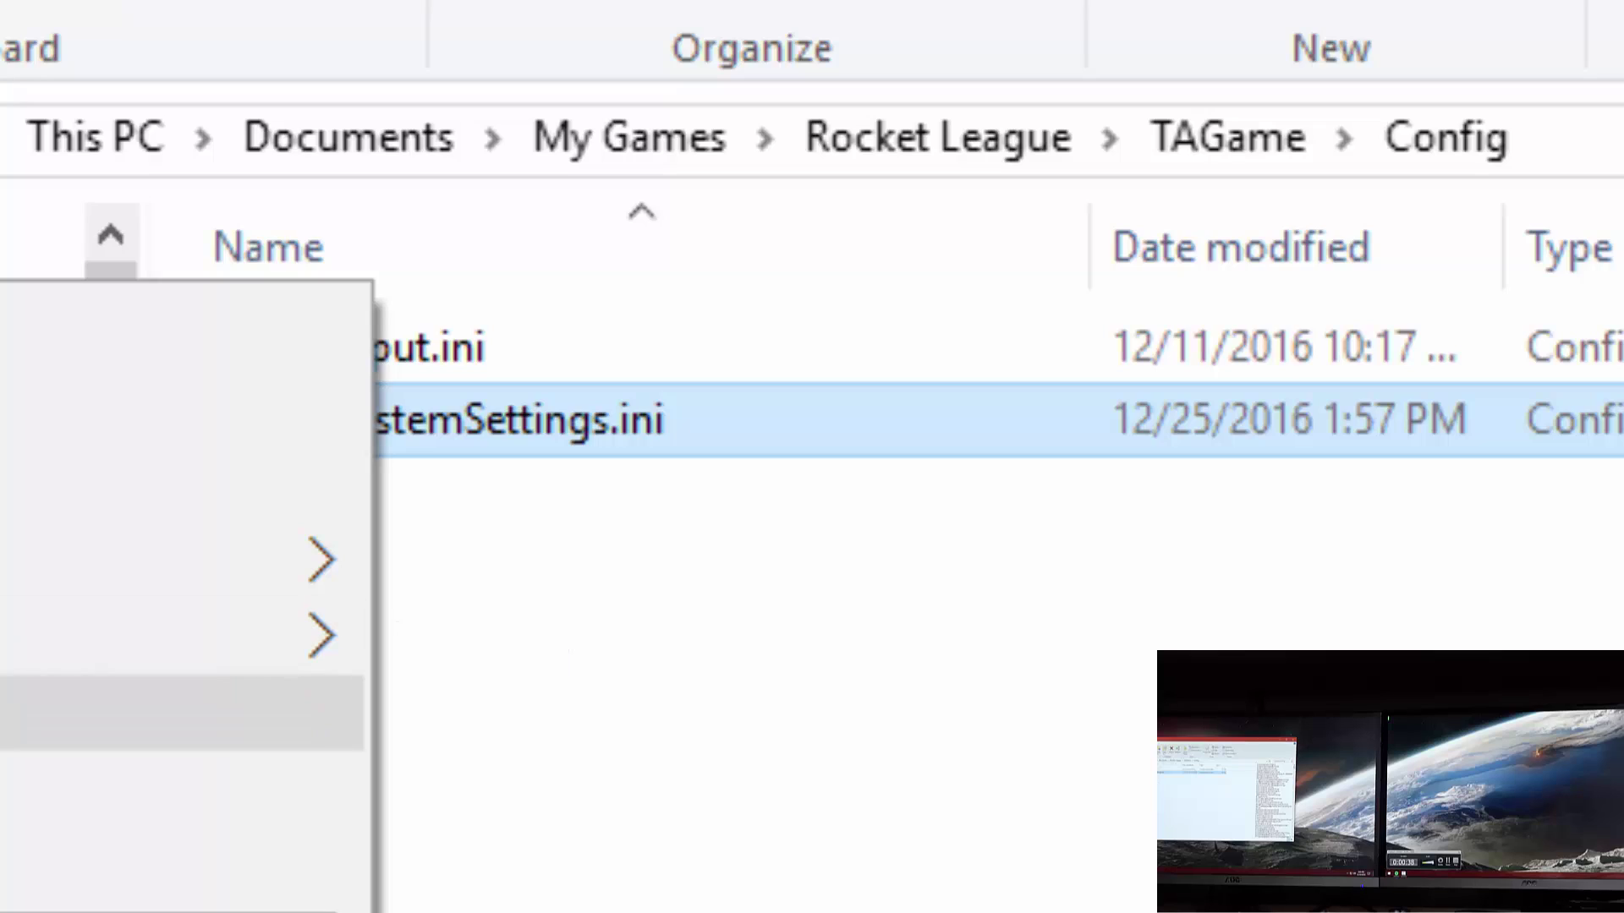
{"action": "left_click", "coordinate": [169, 713]}
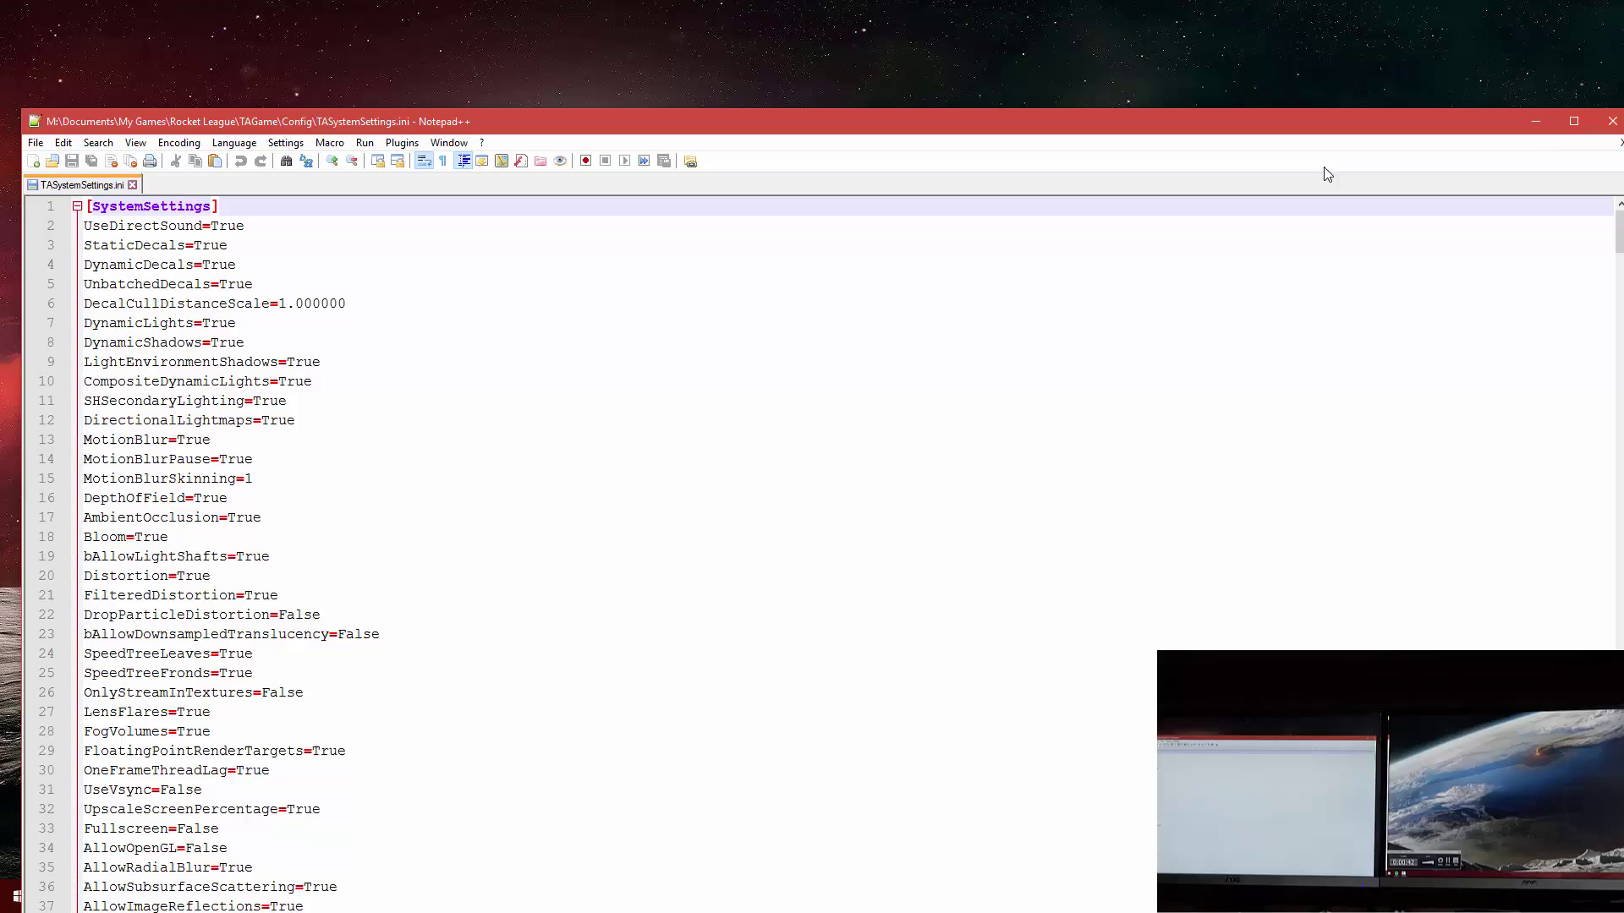
{"action": "left_click", "coordinate": [1574, 121]}
- Set the ResX value in TASystemSettings.ini to 3840
{"action": "scroll", "coordinate": [519, 420], "scroll_direction": "down", "scroll_amount": 9}
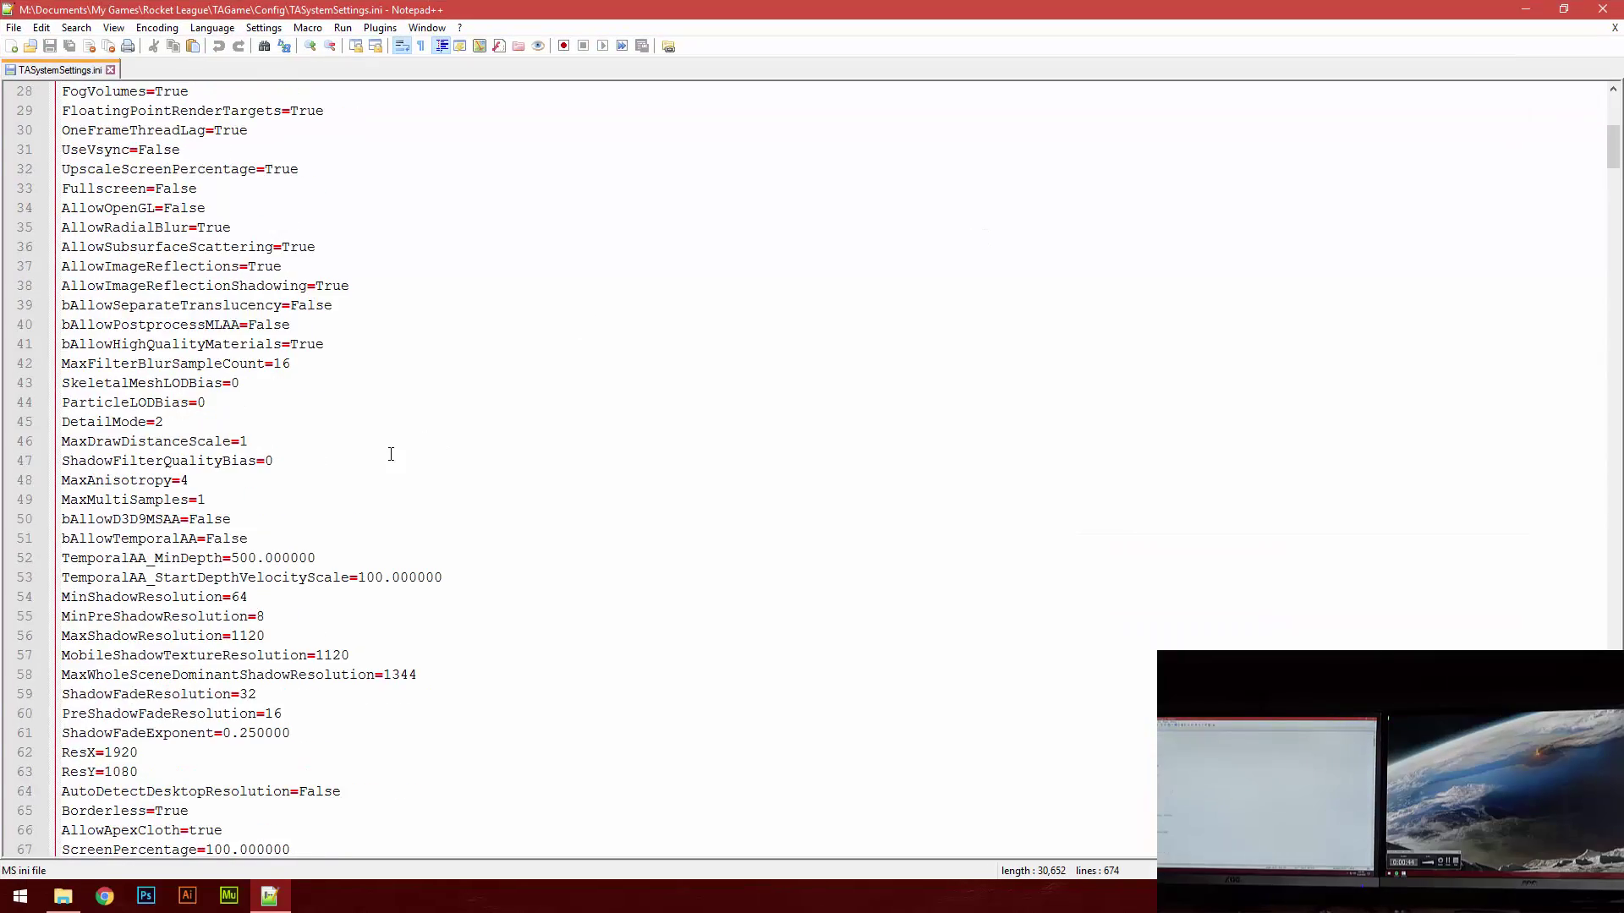
{"action": "scroll", "coordinate": [390, 454], "scroll_direction": "down", "scroll_amount": 2}
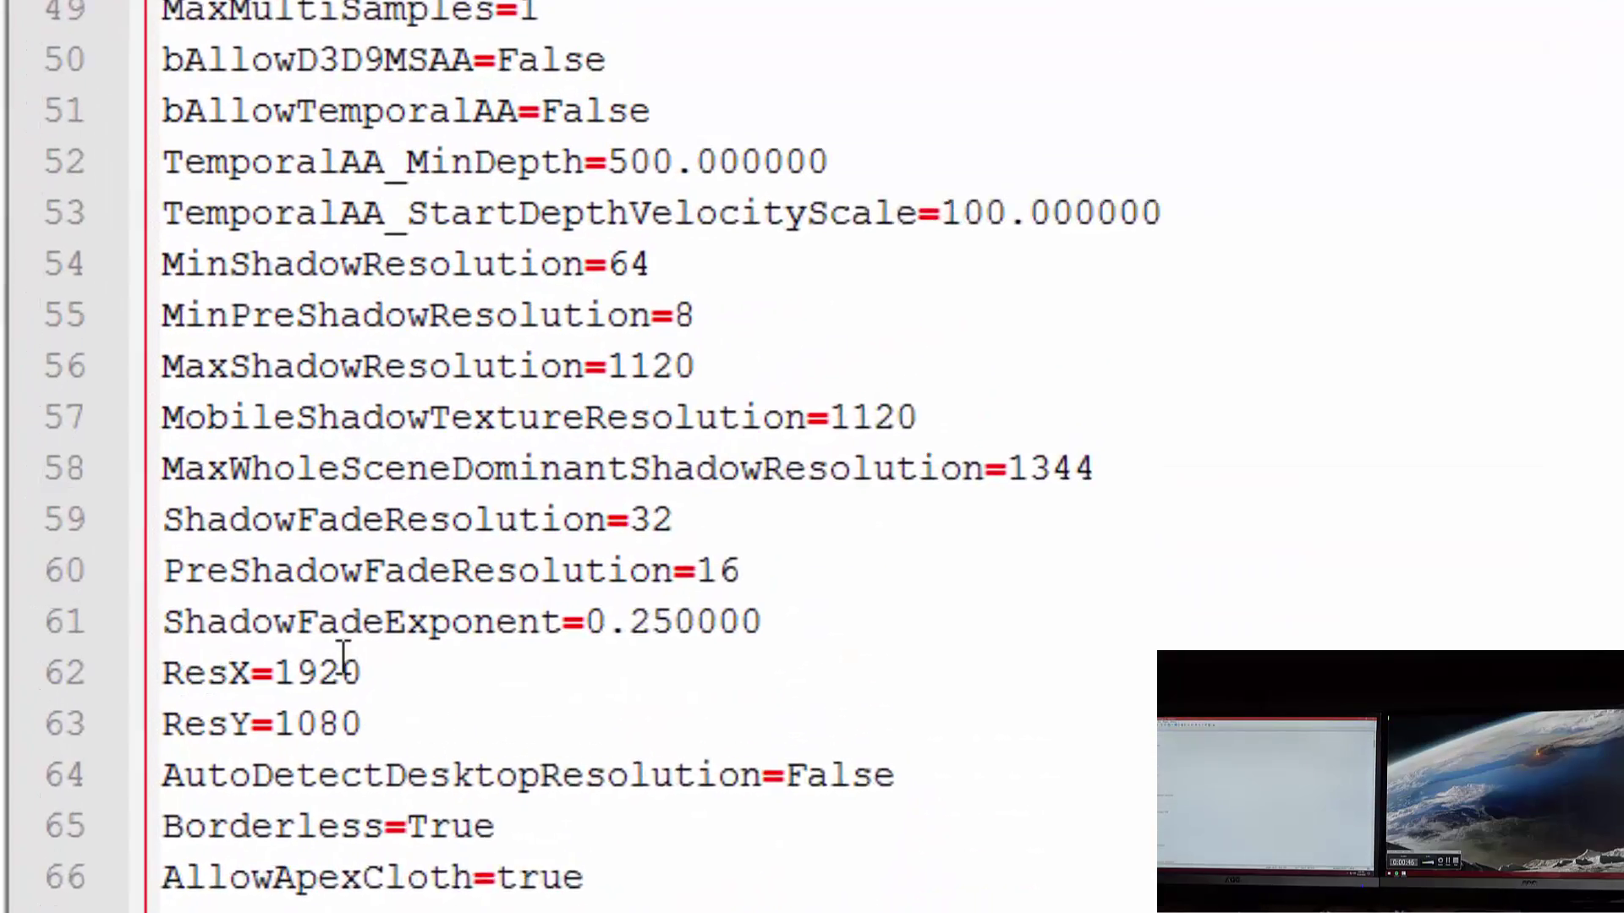
{"action": "left_click", "coordinate": [228, 672]}
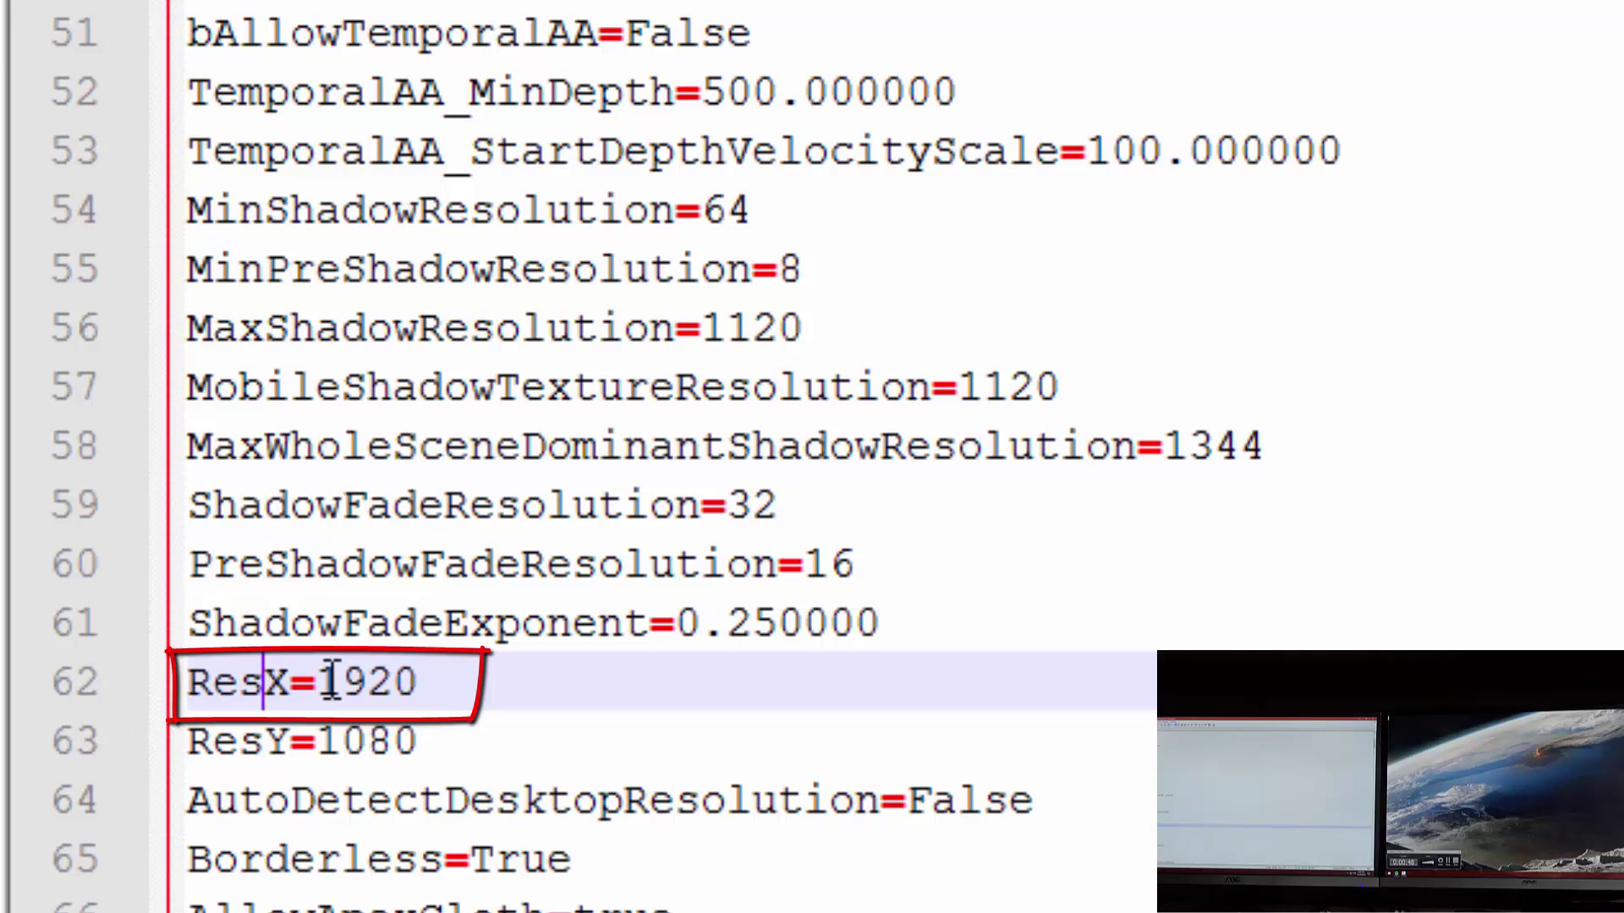
{"action": "left_click", "coordinate": [423, 682]}
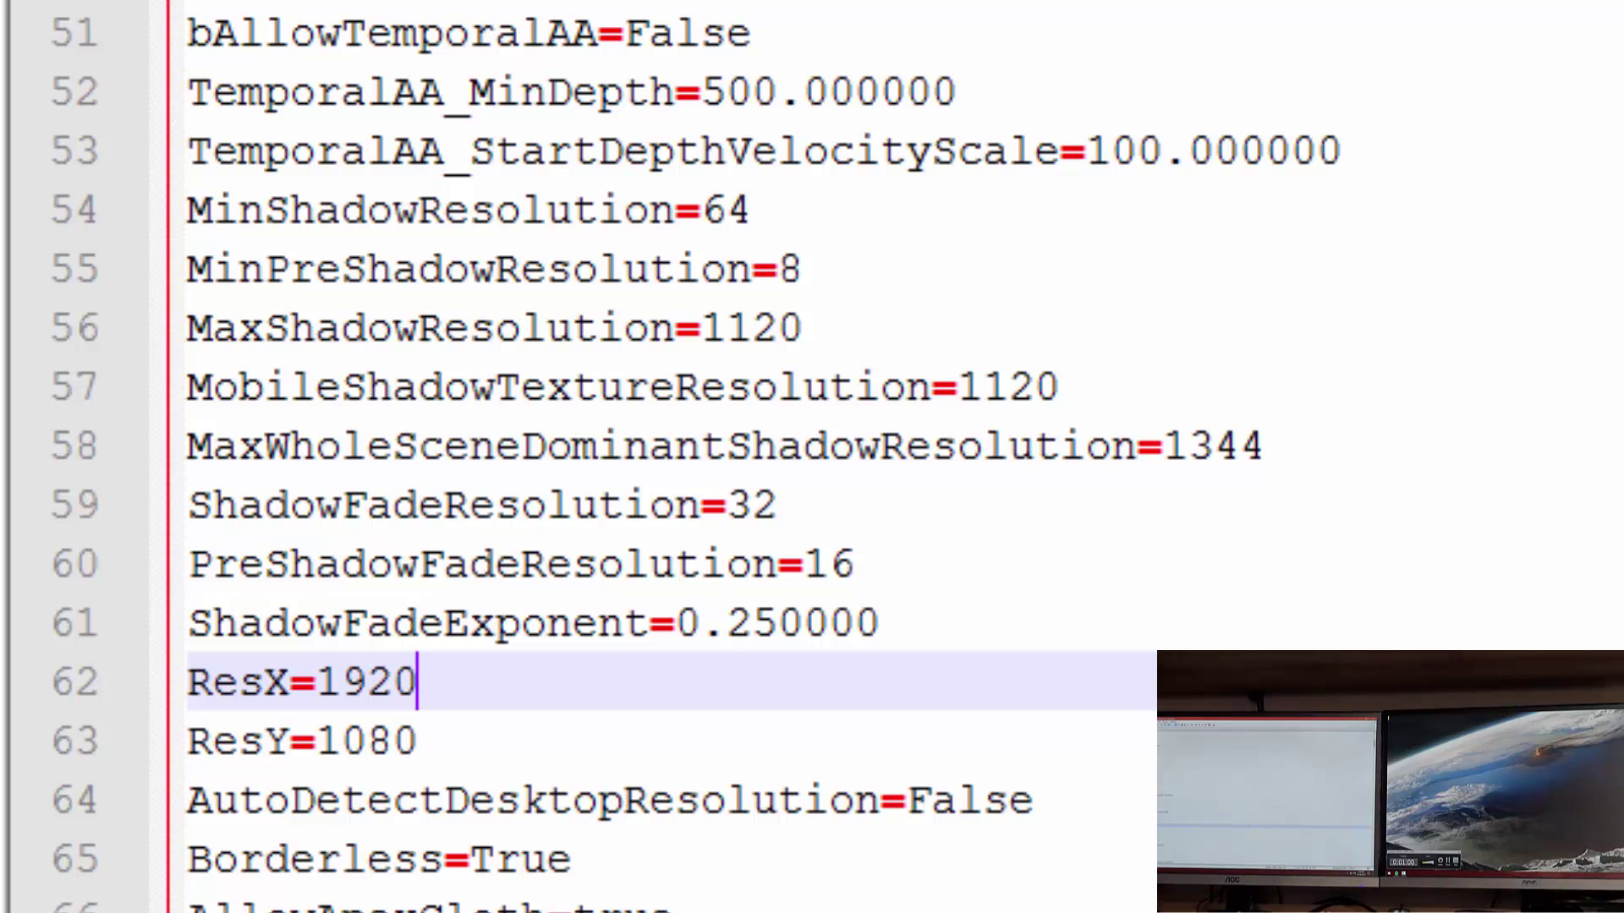
{"action": "double_click", "coordinate": [391, 681]}
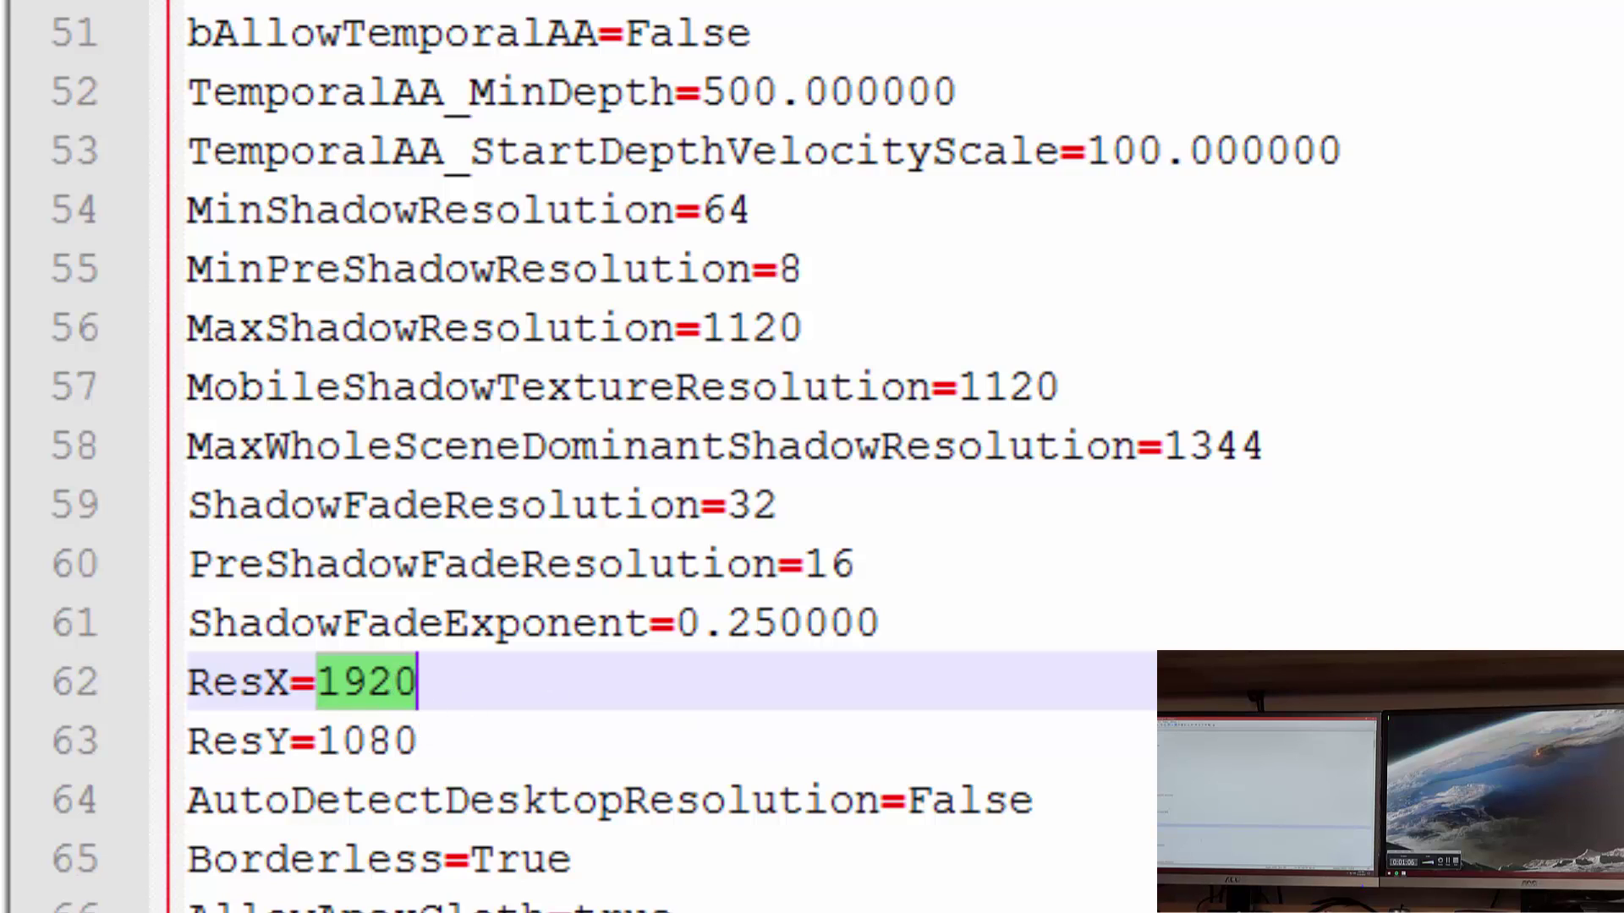
{"action": "type", "text": "3840"}
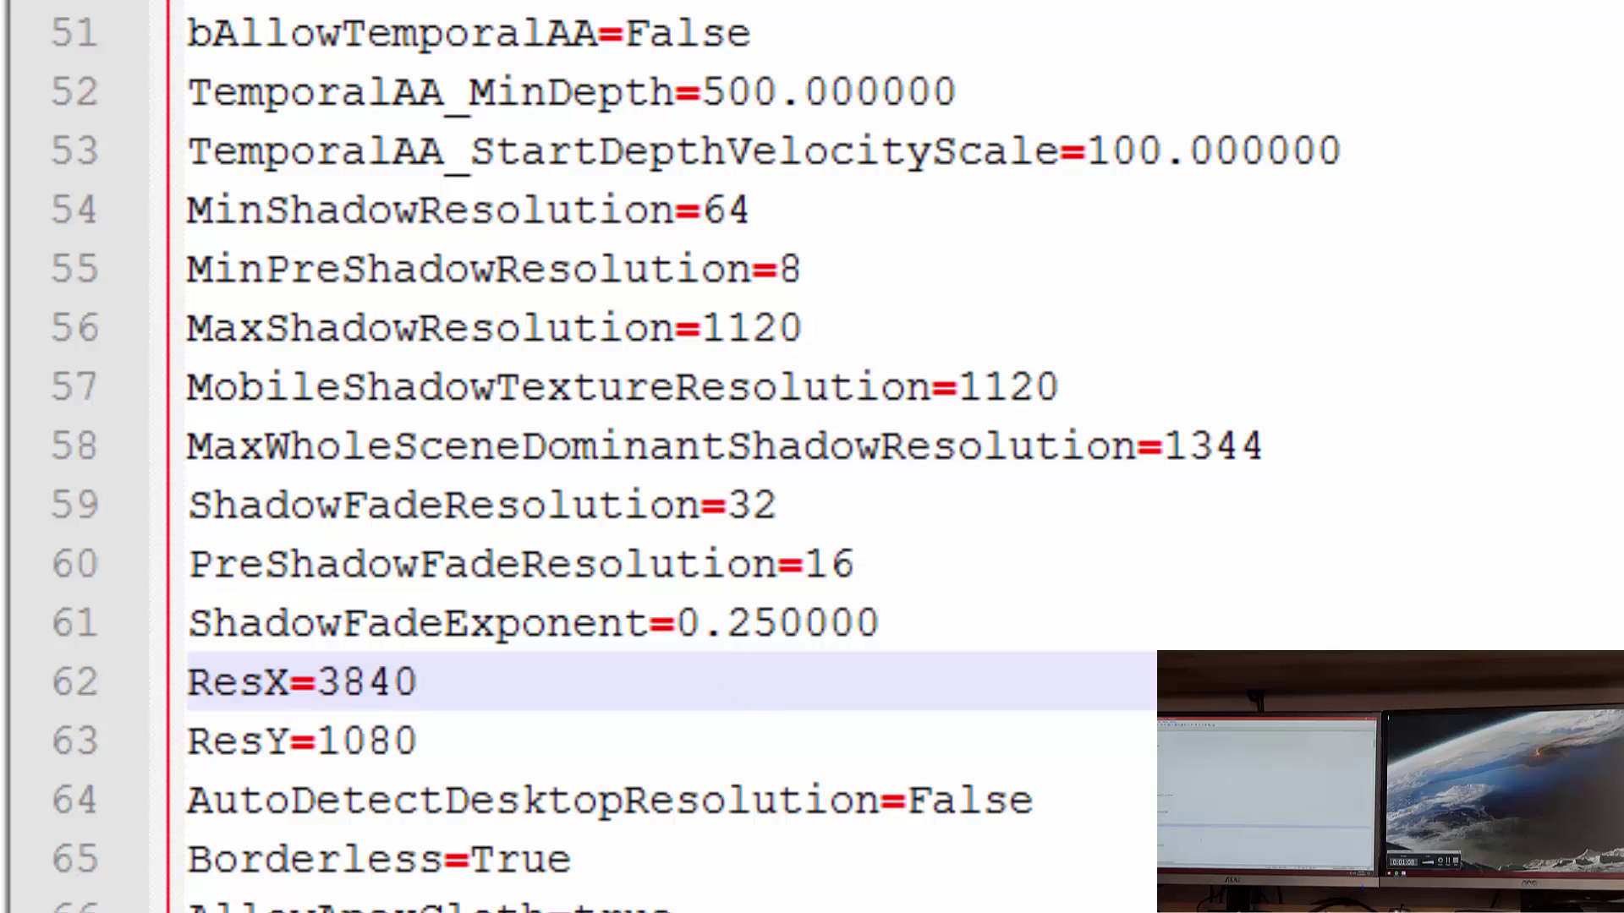
- Calculate 1920 times 2 in Calculator to check the combined width of both monitors, and close it
{"action": "key", "text": "super"}
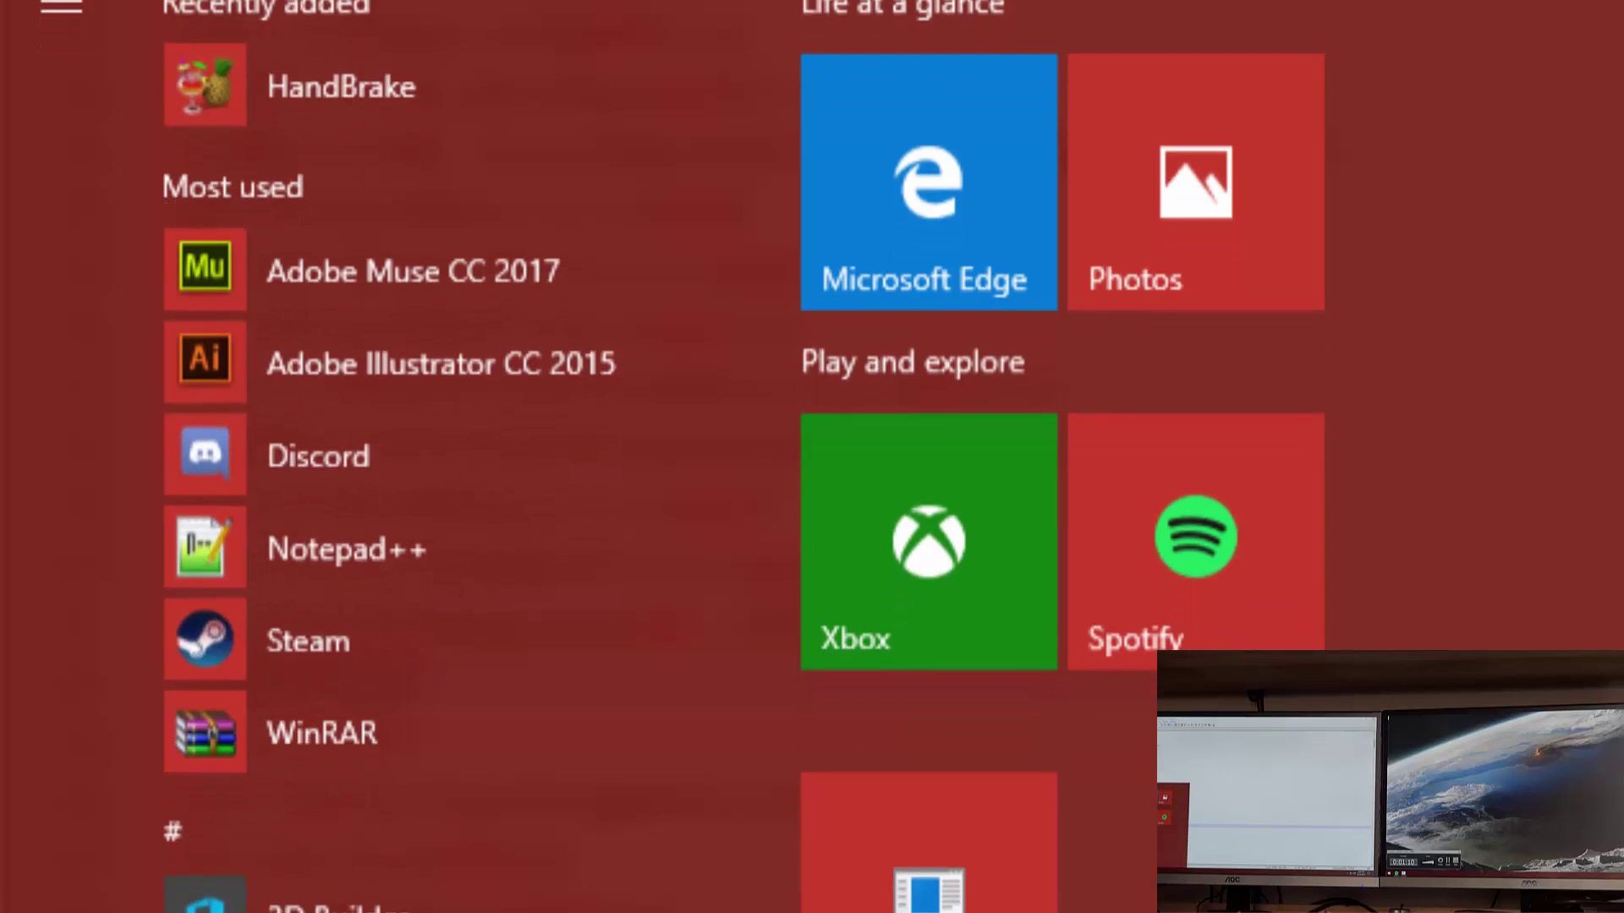
{"action": "type", "text": "cal"}
{"action": "key", "text": "Return"}
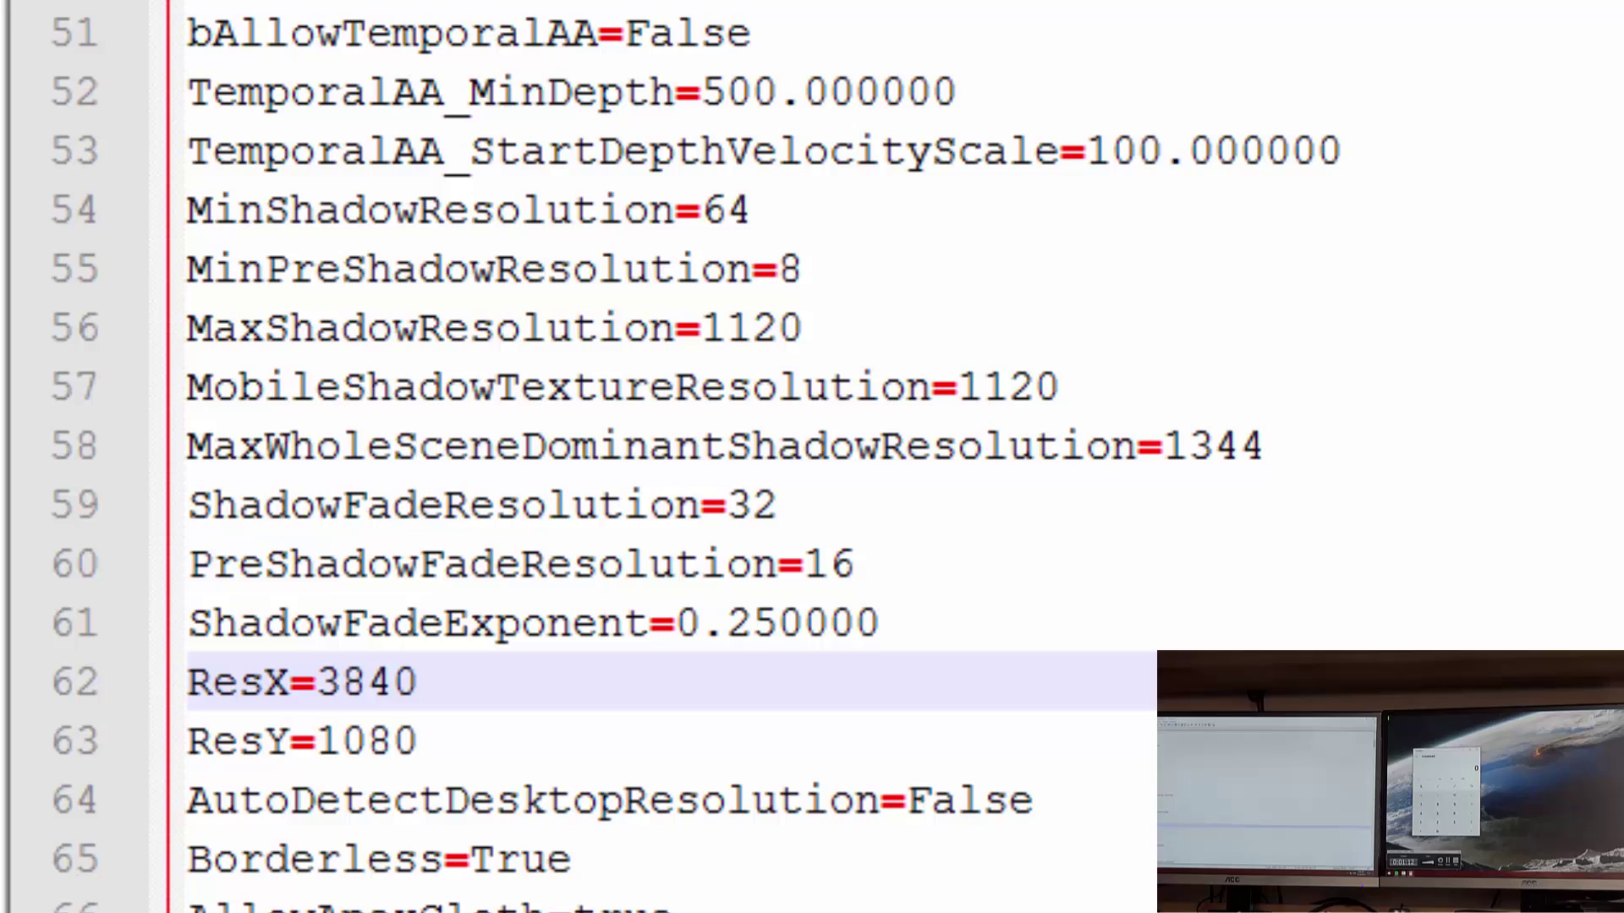
{"action": "key", "text": "super+shift+Left"}
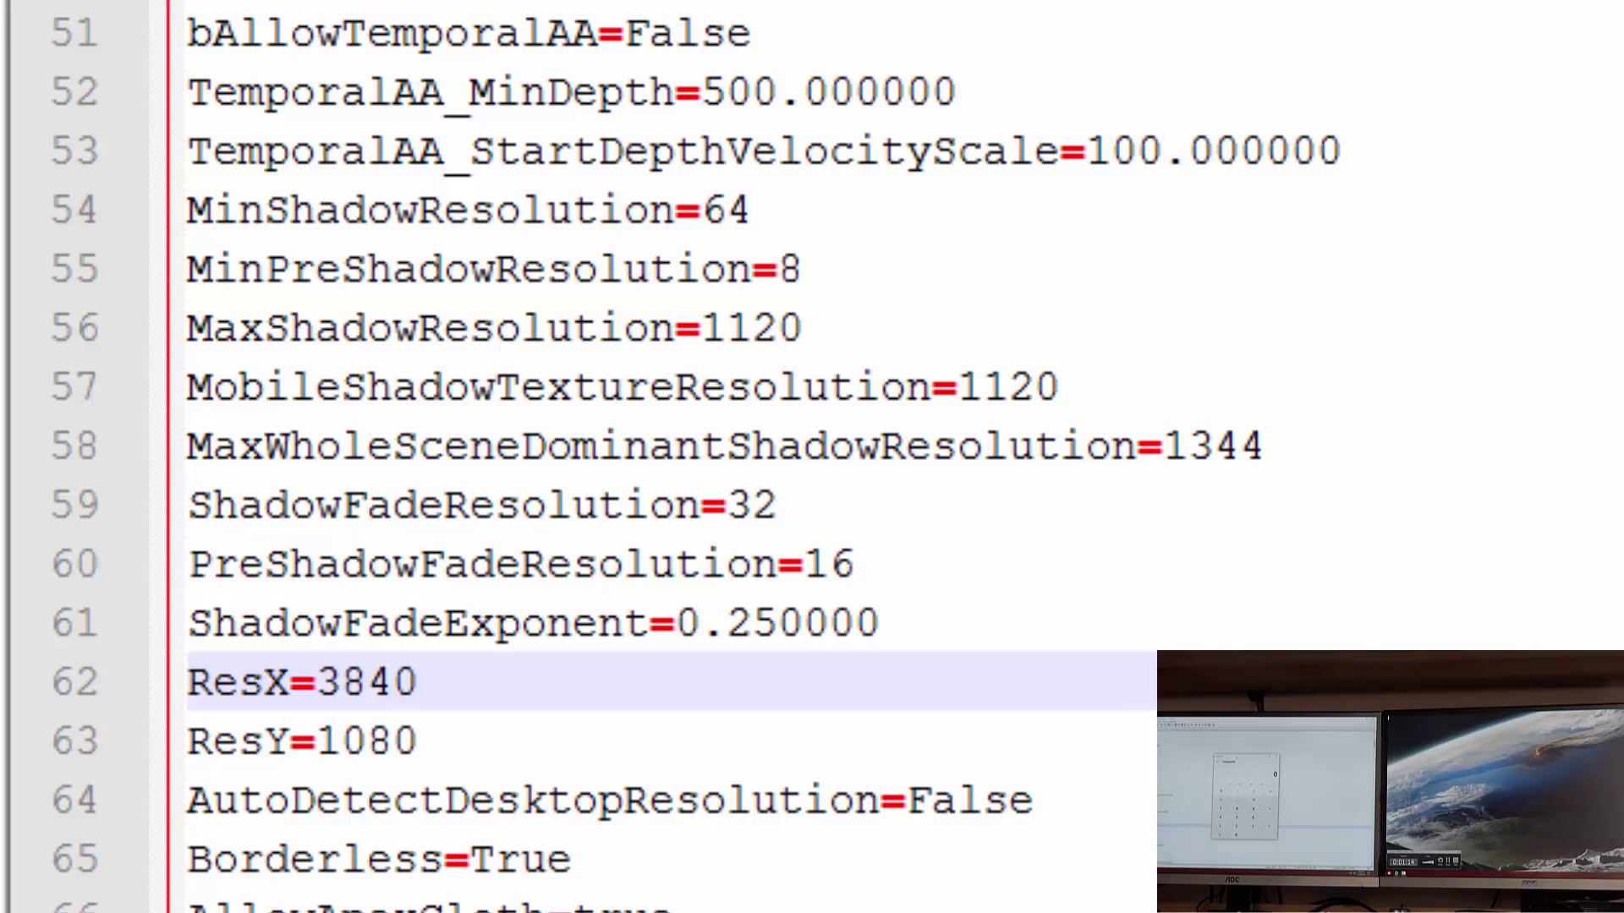
{"action": "type", "text": "1920"}
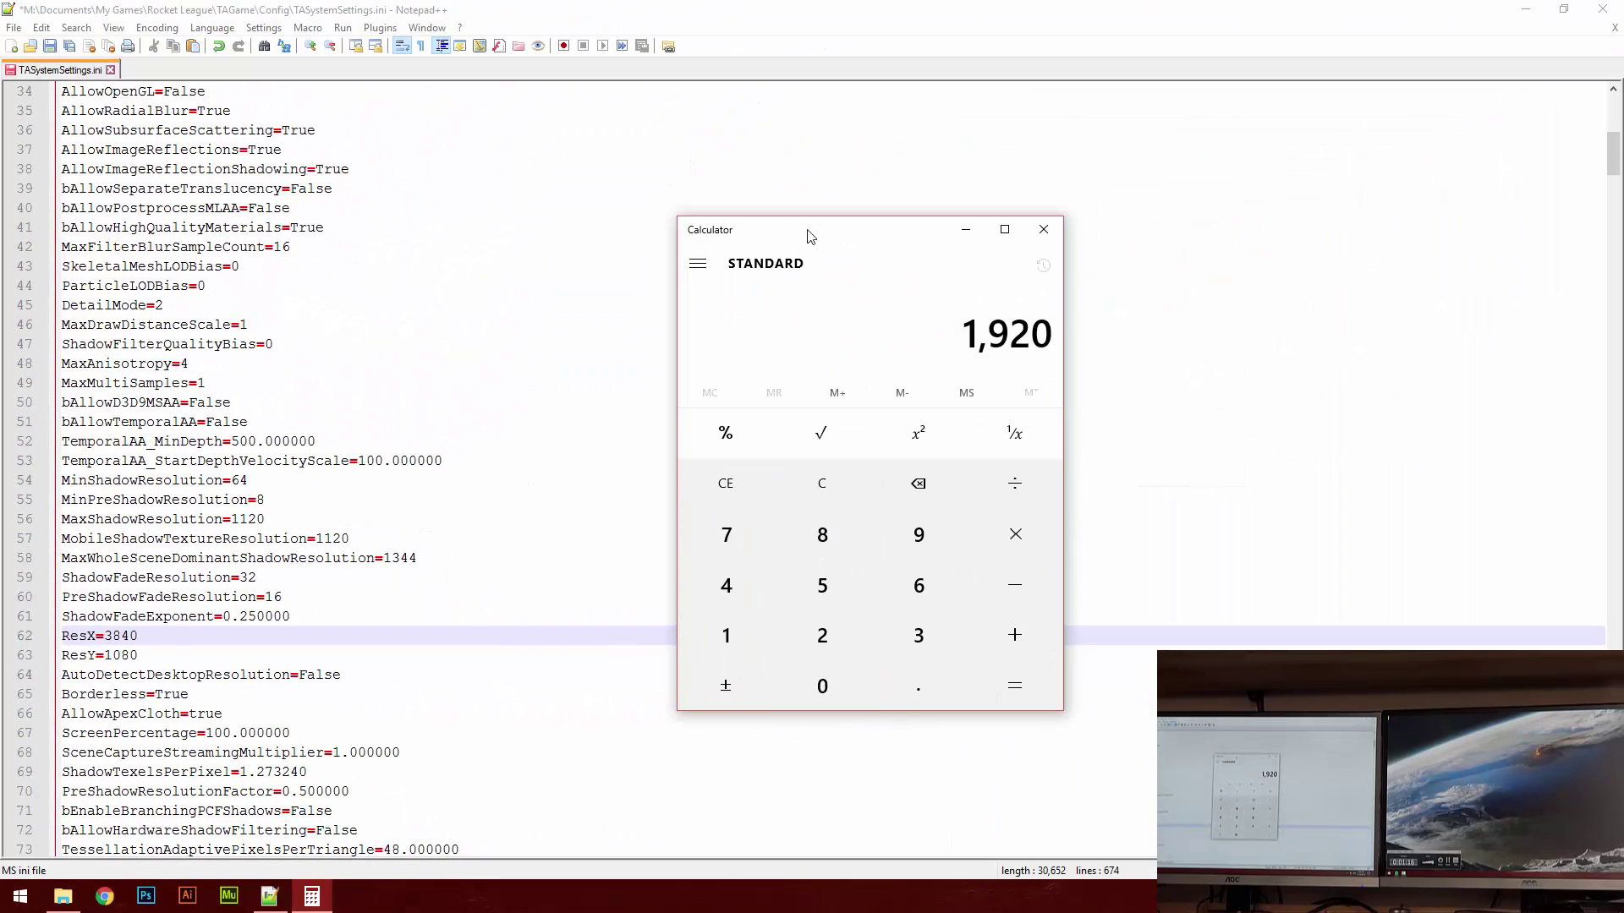
{"action": "type", "text": "*2"}
{"action": "key", "text": "Return"}
{"action": "left_click", "coordinate": [1044, 230]}
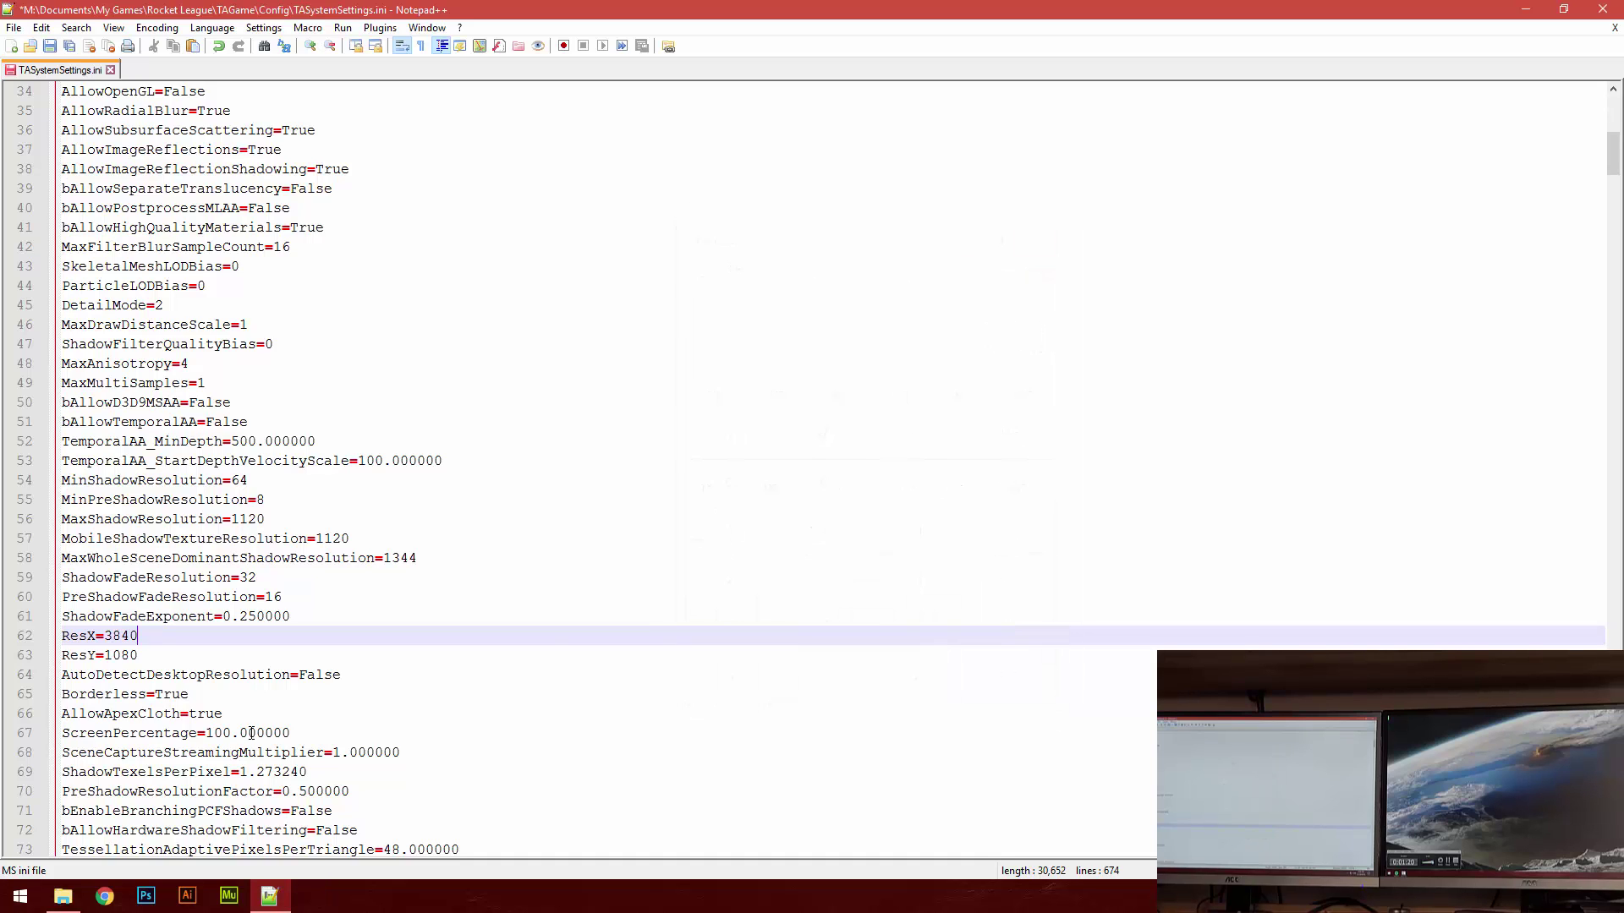
- Save TASystemSettings.ini, then close the editor and the Config folder window
{"action": "left_click", "coordinate": [125, 655]}
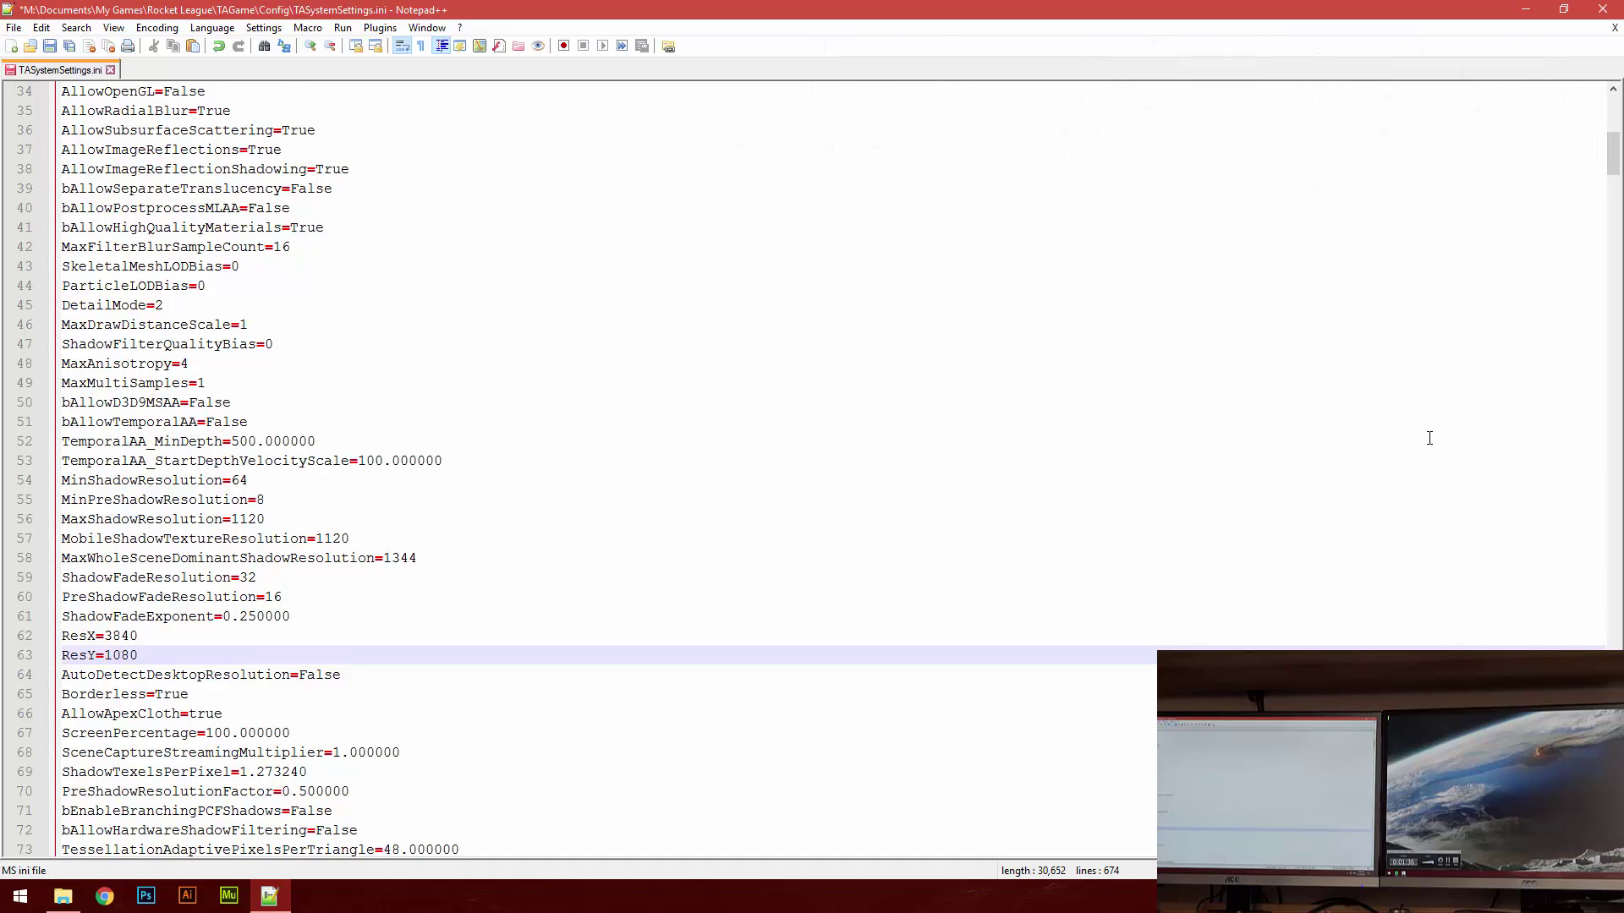
{"action": "key", "text": "ctrl+s"}
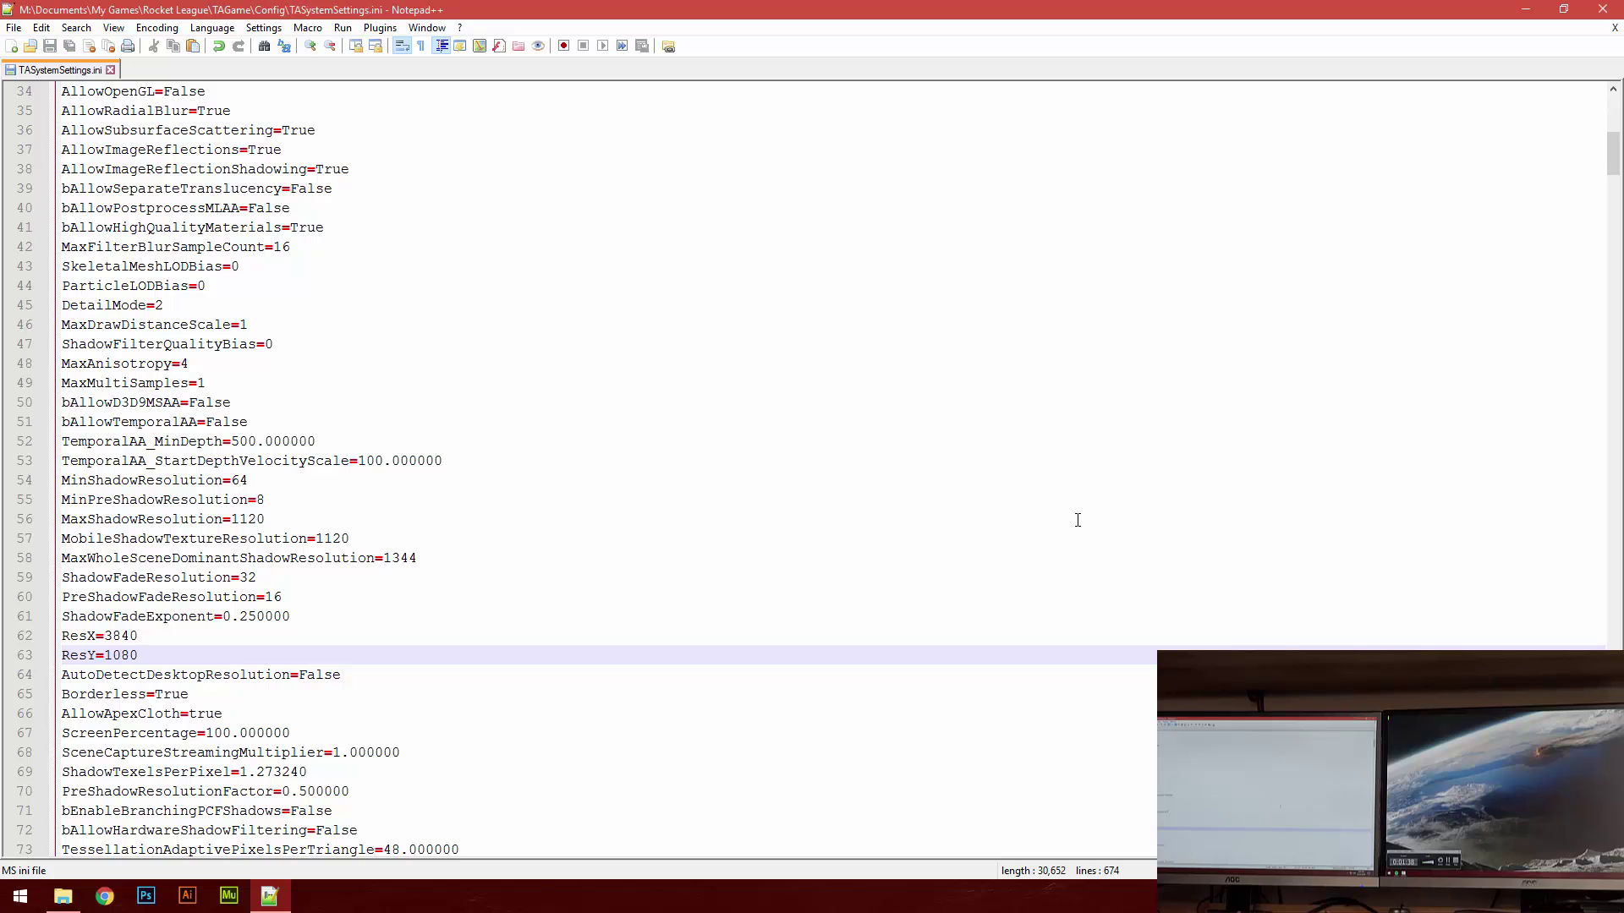
{"action": "left_click", "coordinate": [1602, 9]}
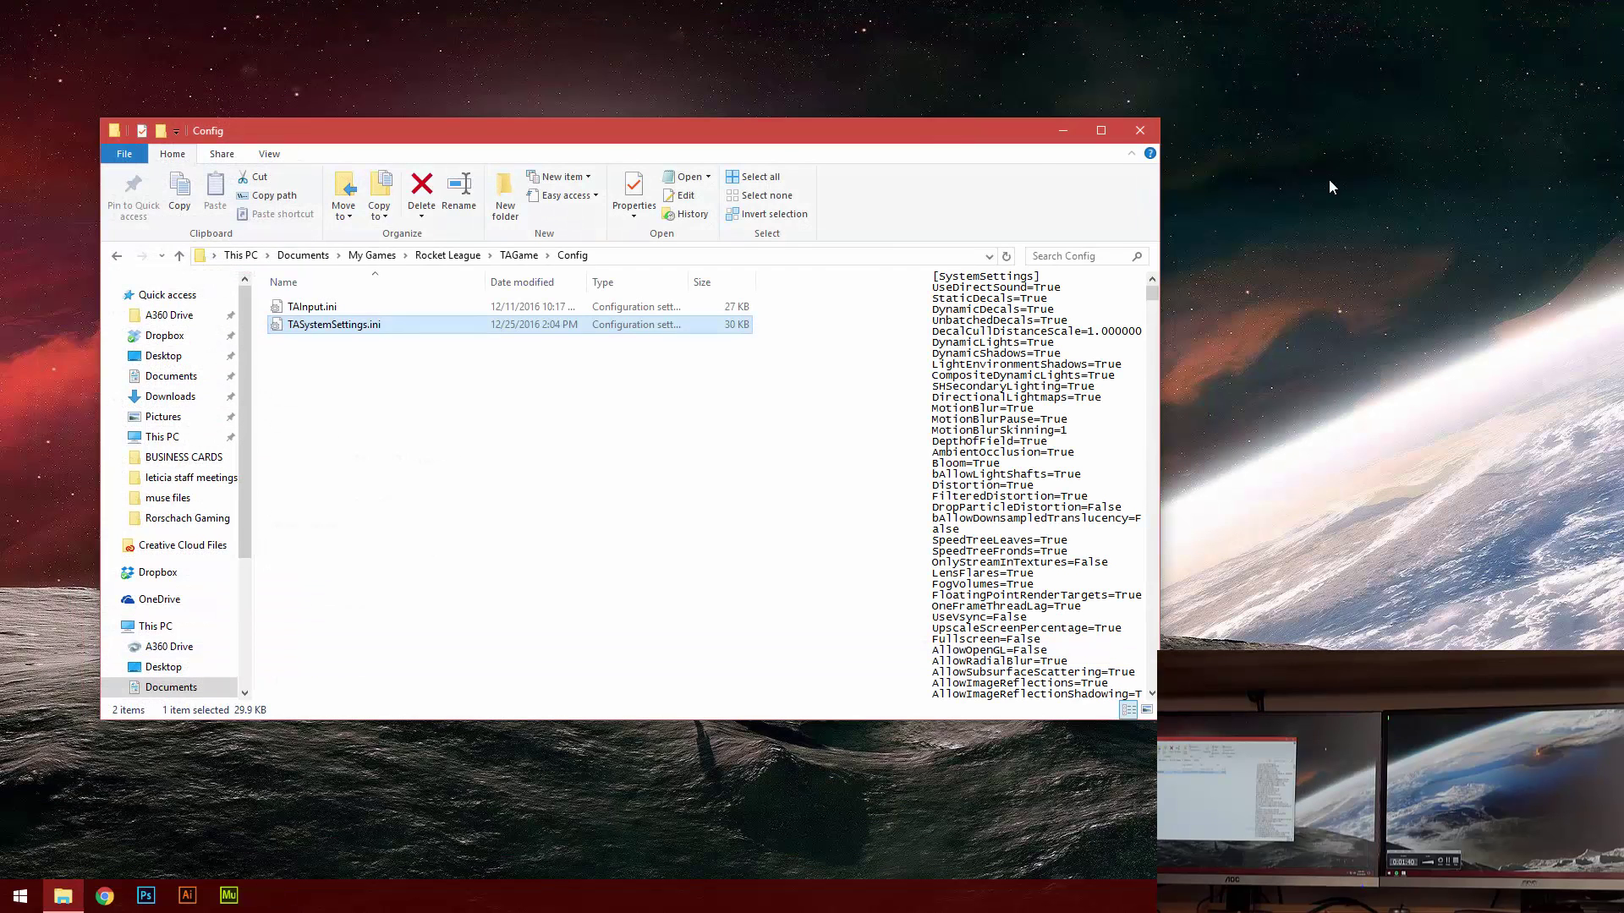
{"action": "left_click_drag", "start_coordinate": [934, 137], "coordinate": [958, 129]}
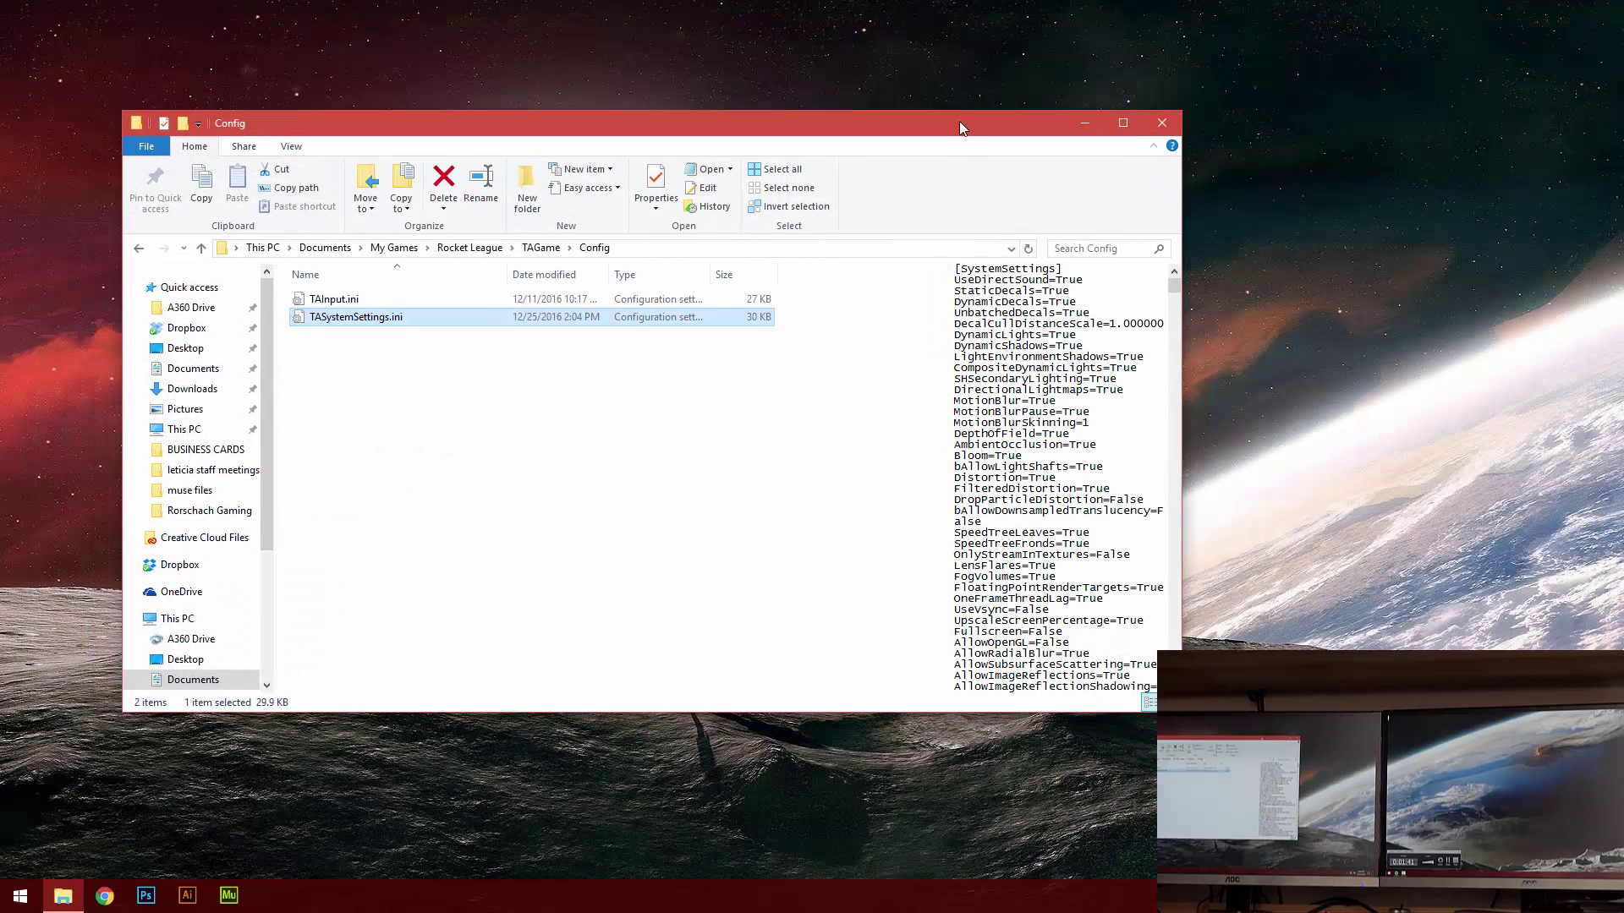
{"action": "left_click", "coordinate": [1177, 118]}
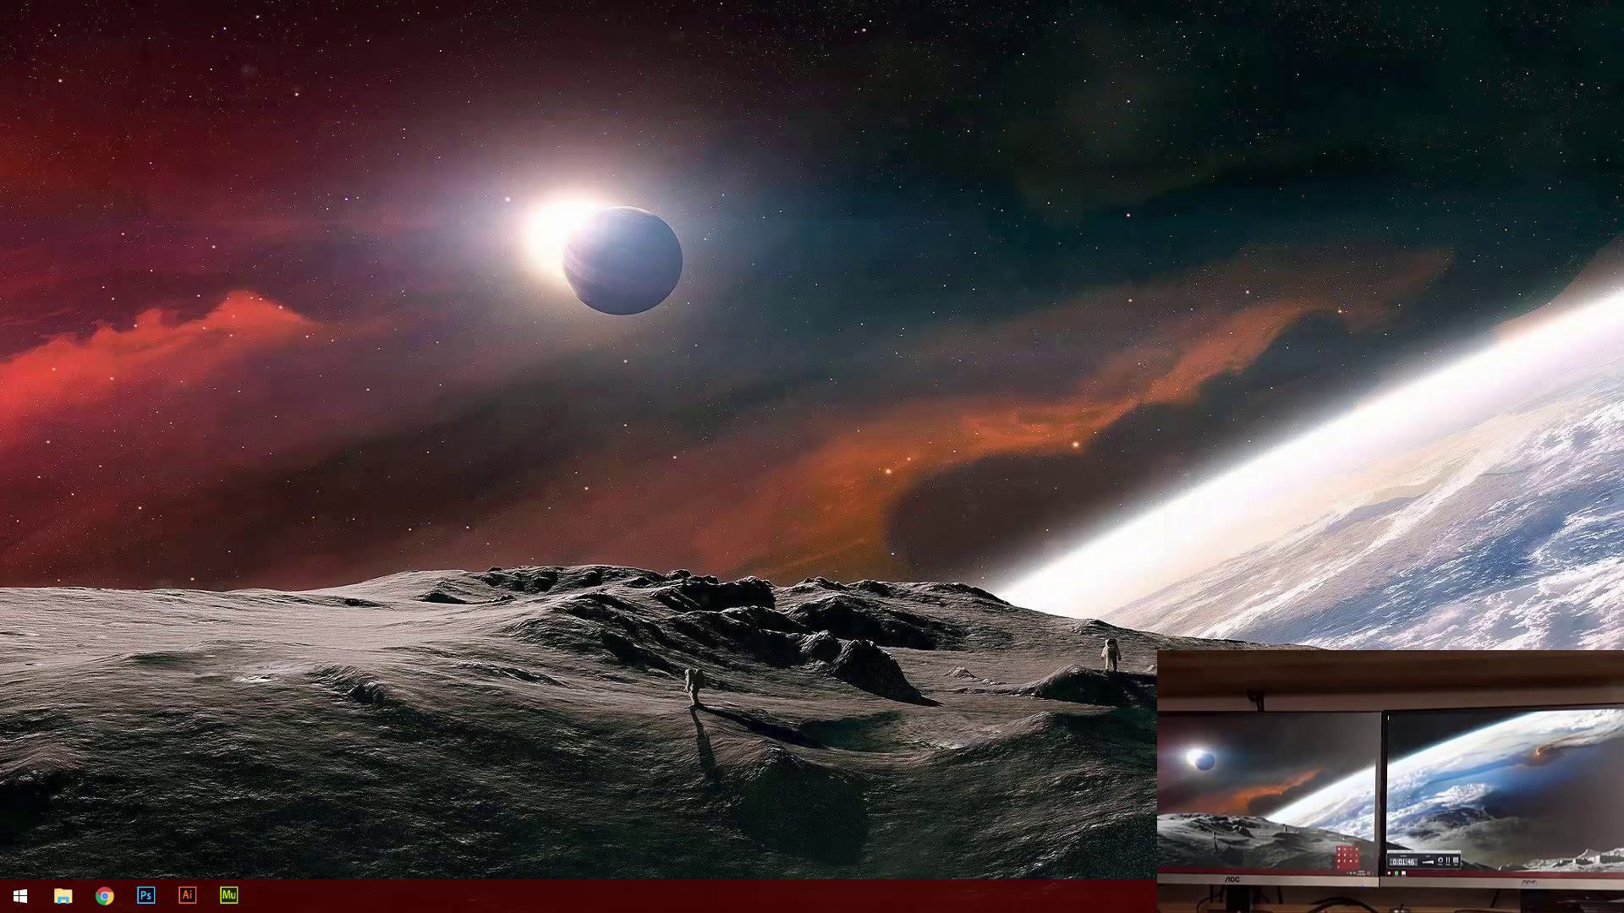
- Launch Rocket League from Steam to check the display across both monitors, and quit the game
{"action": "left_click", "coordinate": [1510, 521]}
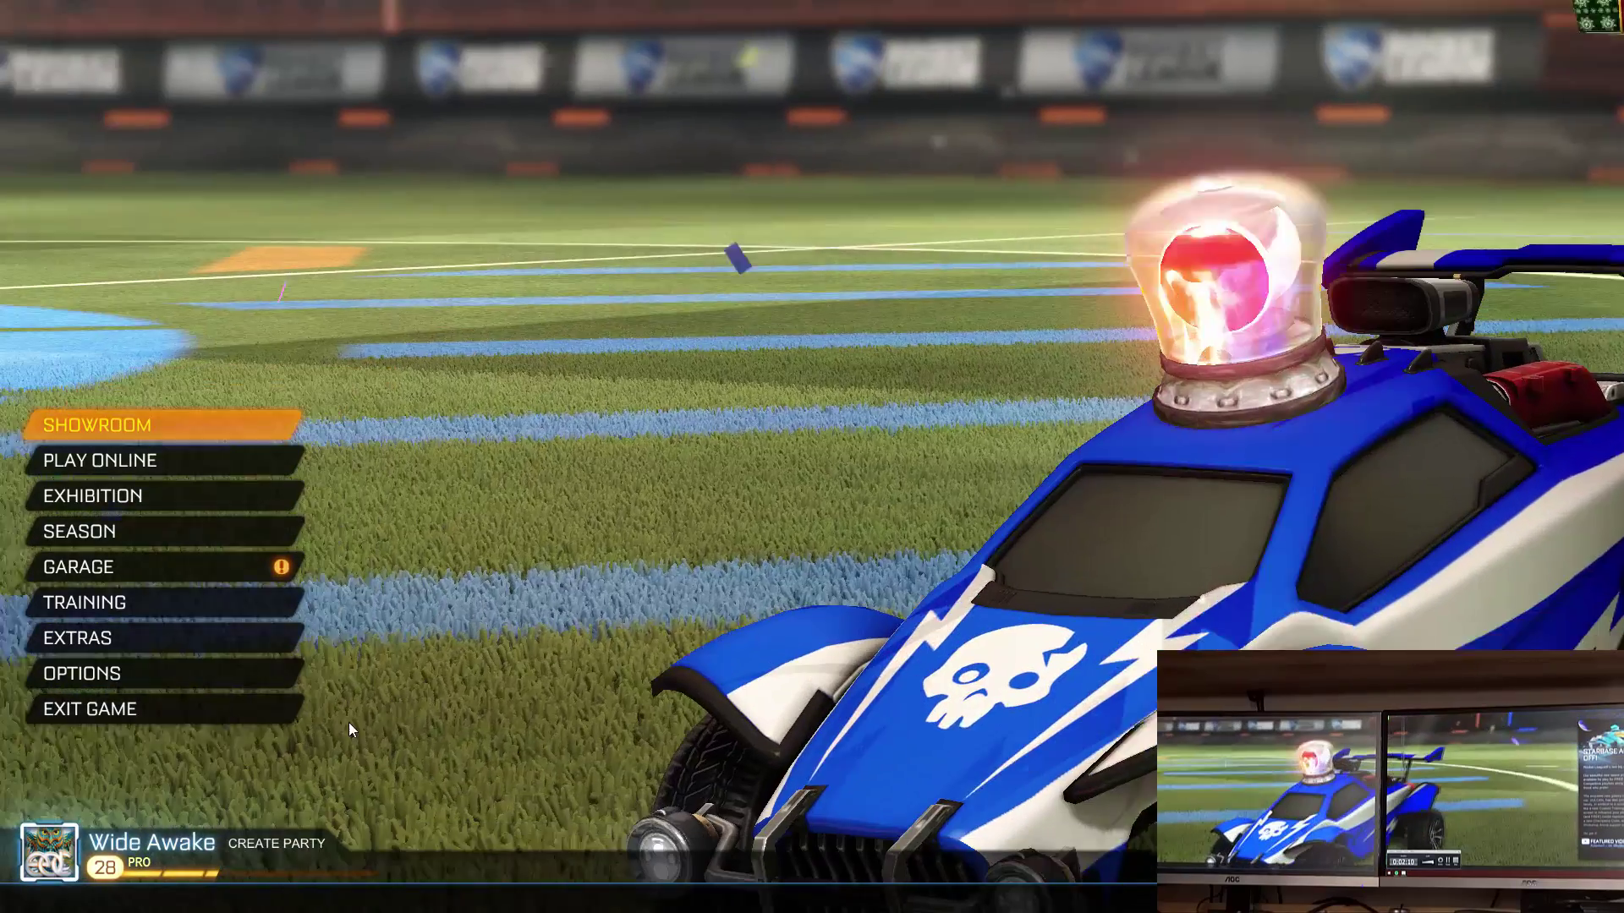
{"action": "key", "text": "Escape"}
{"action": "left_click", "coordinate": [1536, 528]}
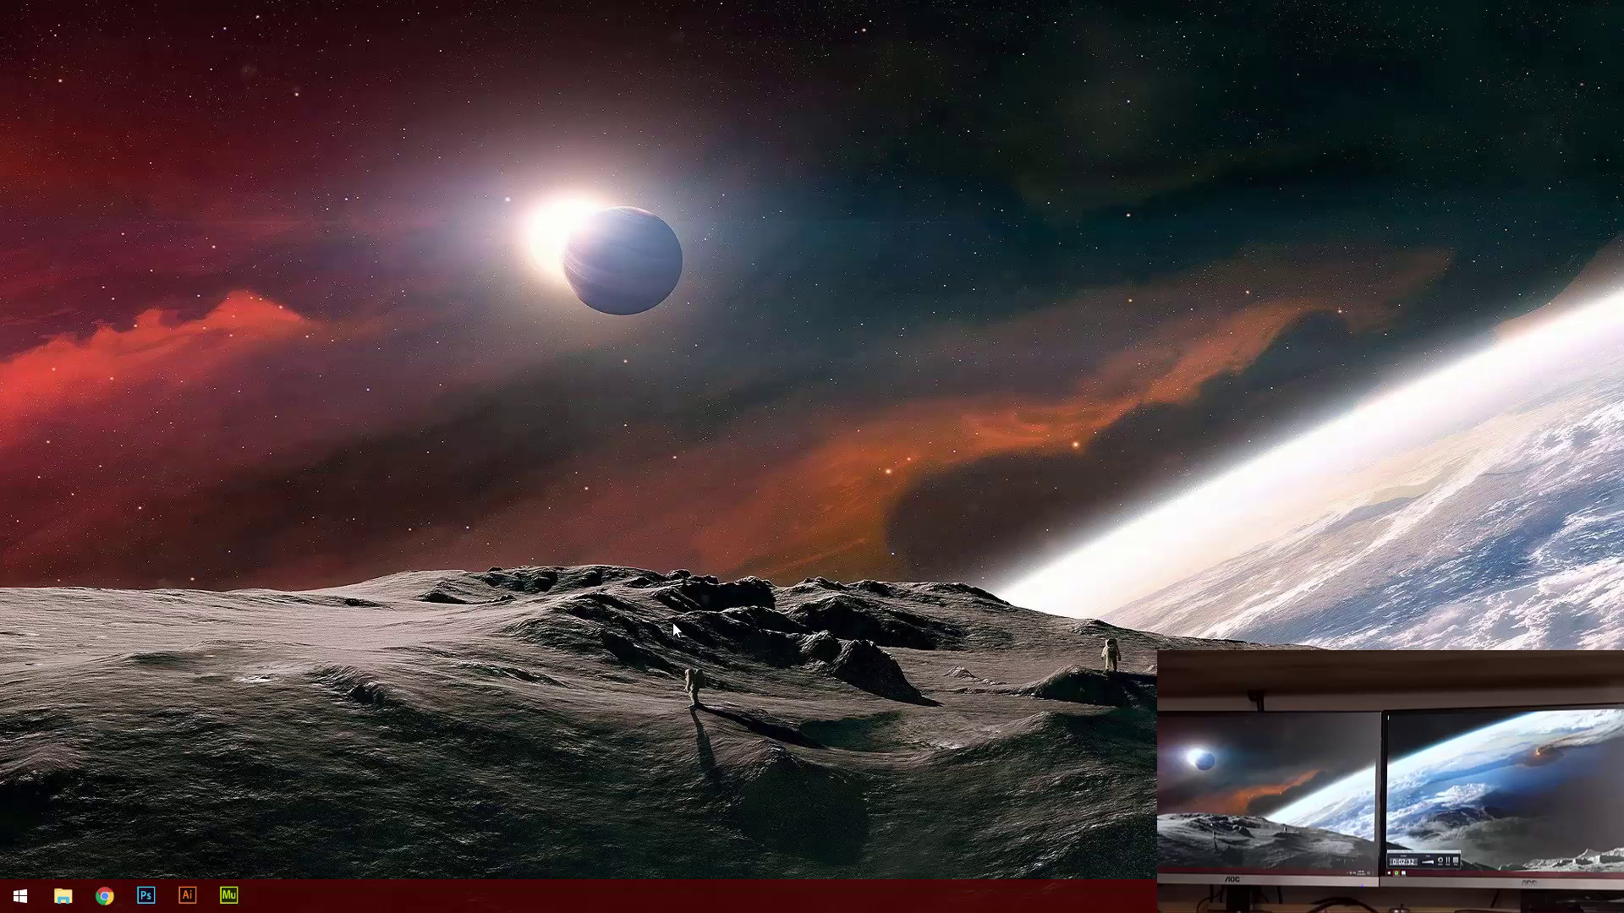
- Open the RL Splitscreen utility and apply its 1920 preset
{"action": "left_click", "coordinate": [18, 895]}
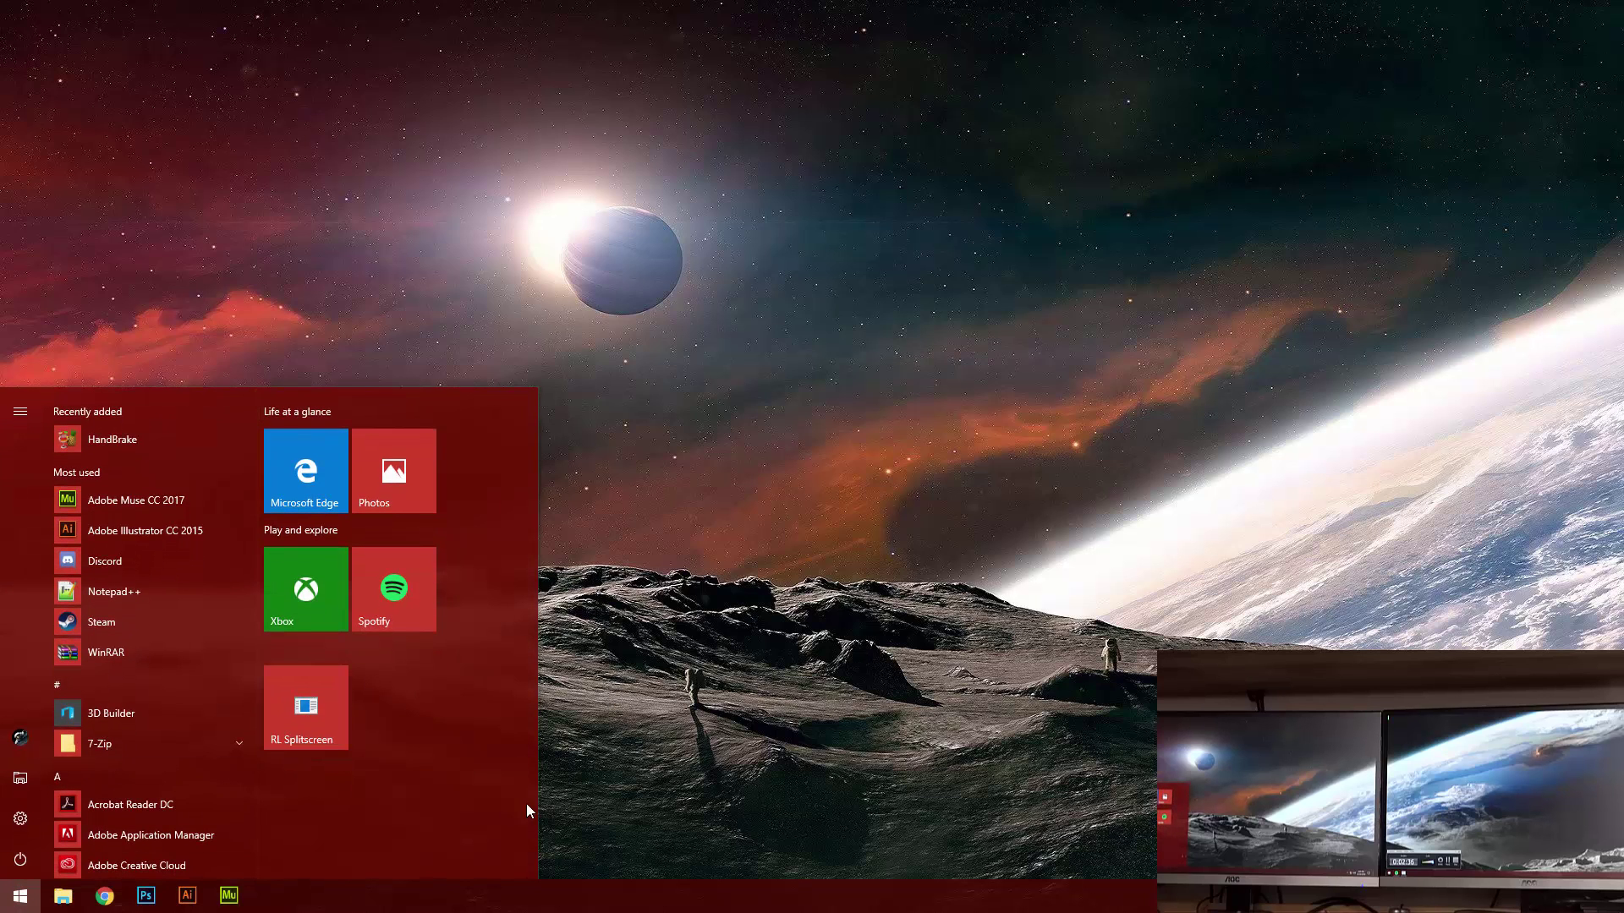
{"action": "left_click", "coordinate": [301, 713]}
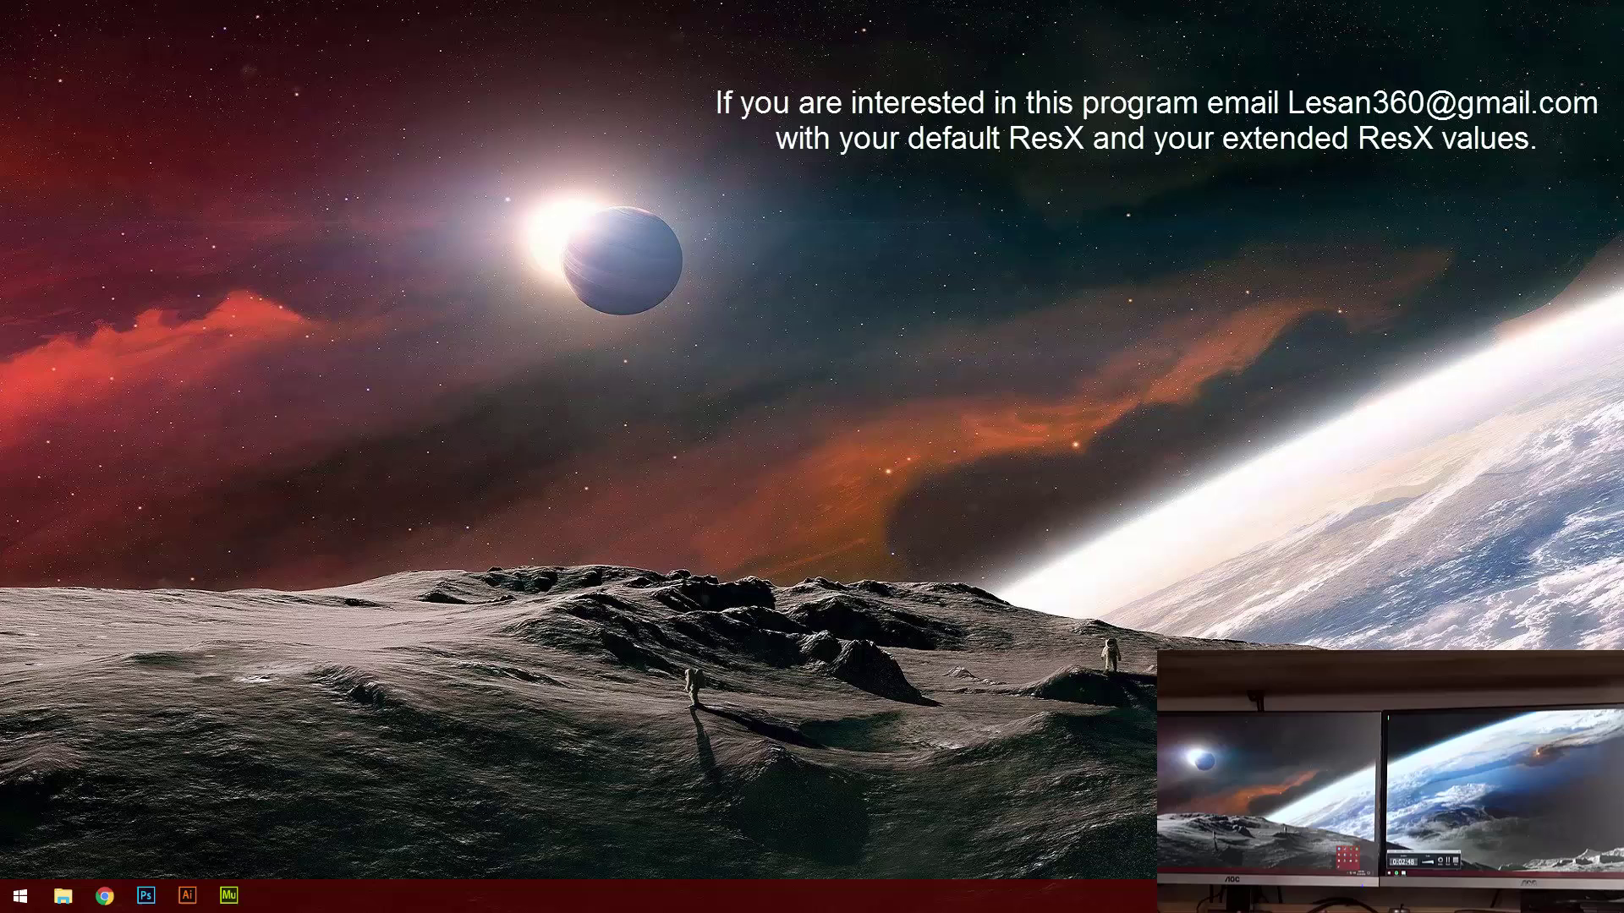
- Launch Rocket League from Steam, continue to its main menu to check the 1920 setting, and exit the game
{"action": "right_click", "coordinate": [1468, 638]}
{"action": "left_click", "coordinate": [1495, 522]}
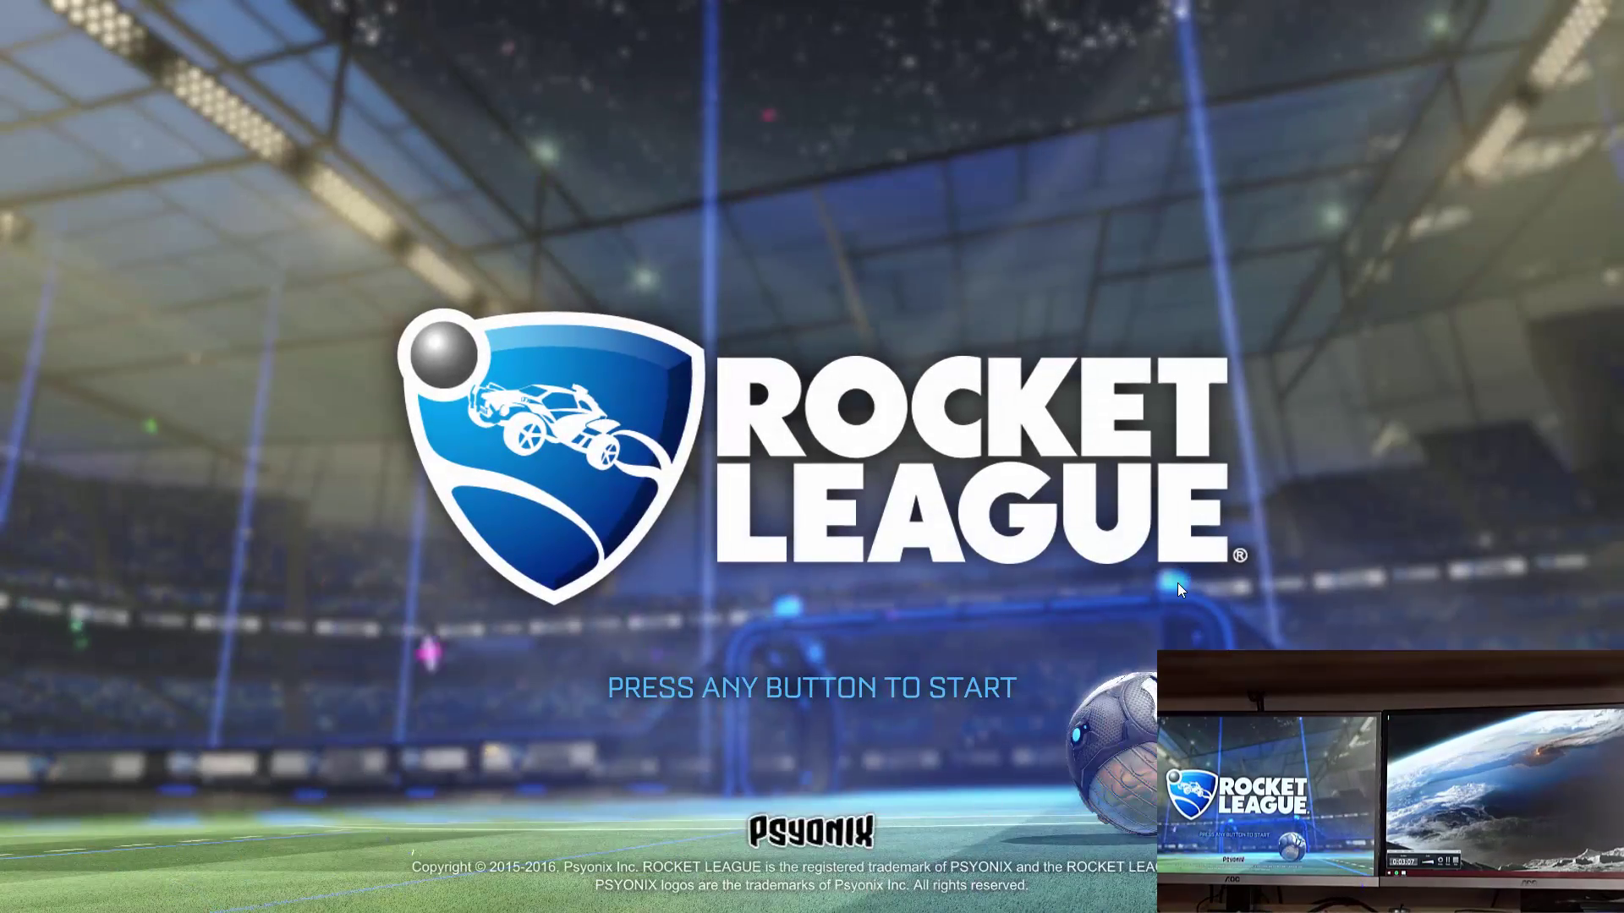
{"action": "left_click", "coordinate": [1177, 582]}
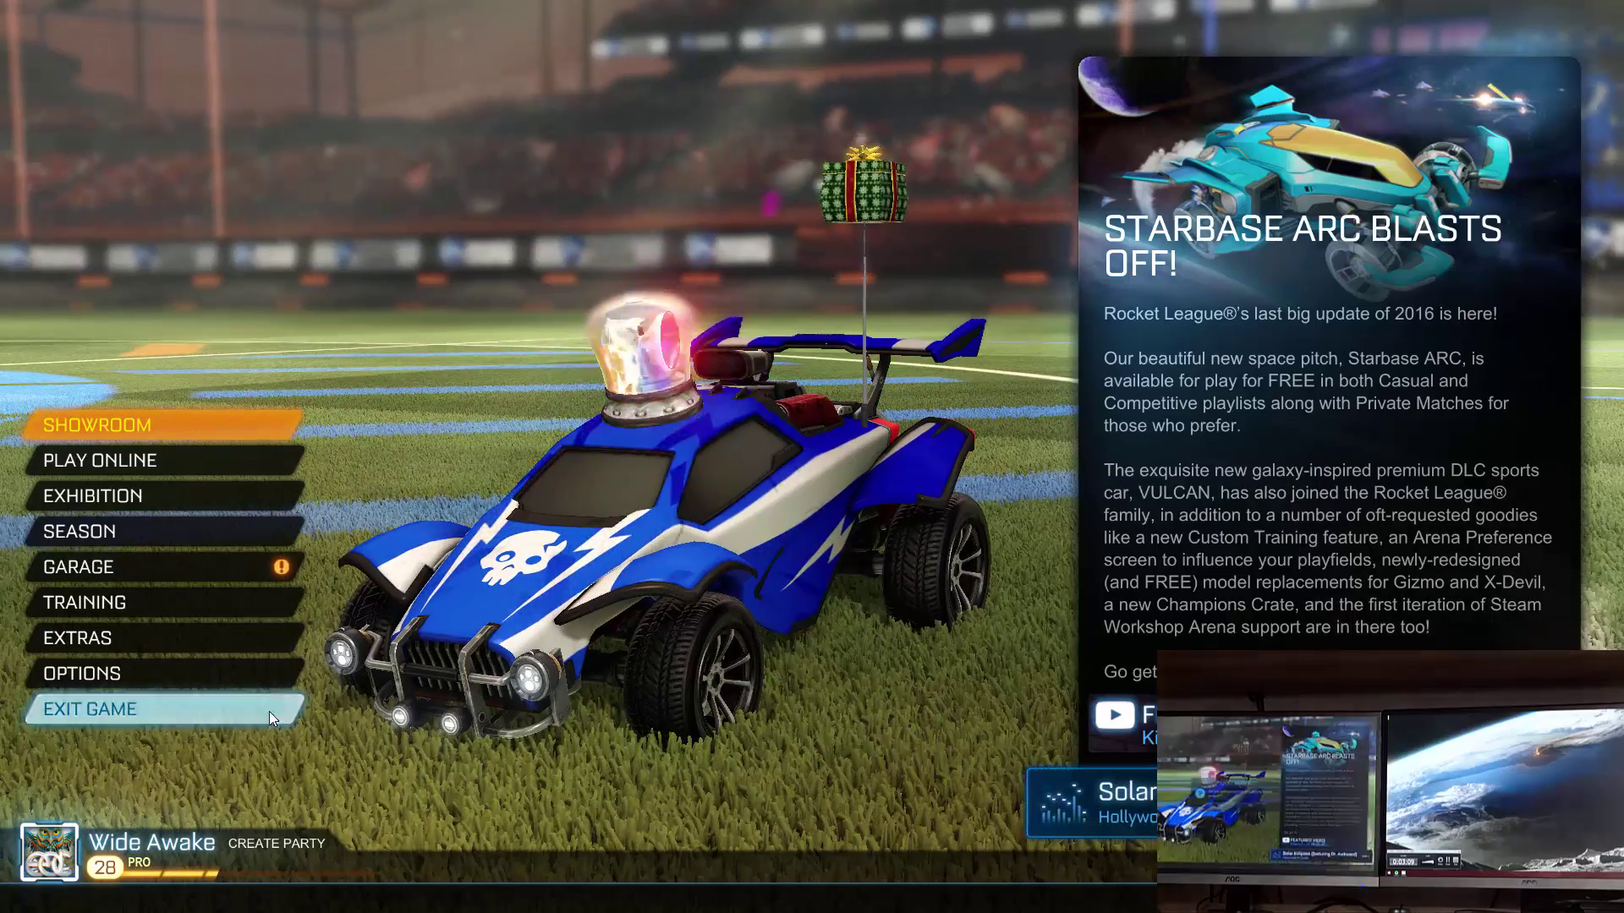
{"action": "left_click", "coordinate": [269, 713]}
{"action": "key", "text": "Return"}
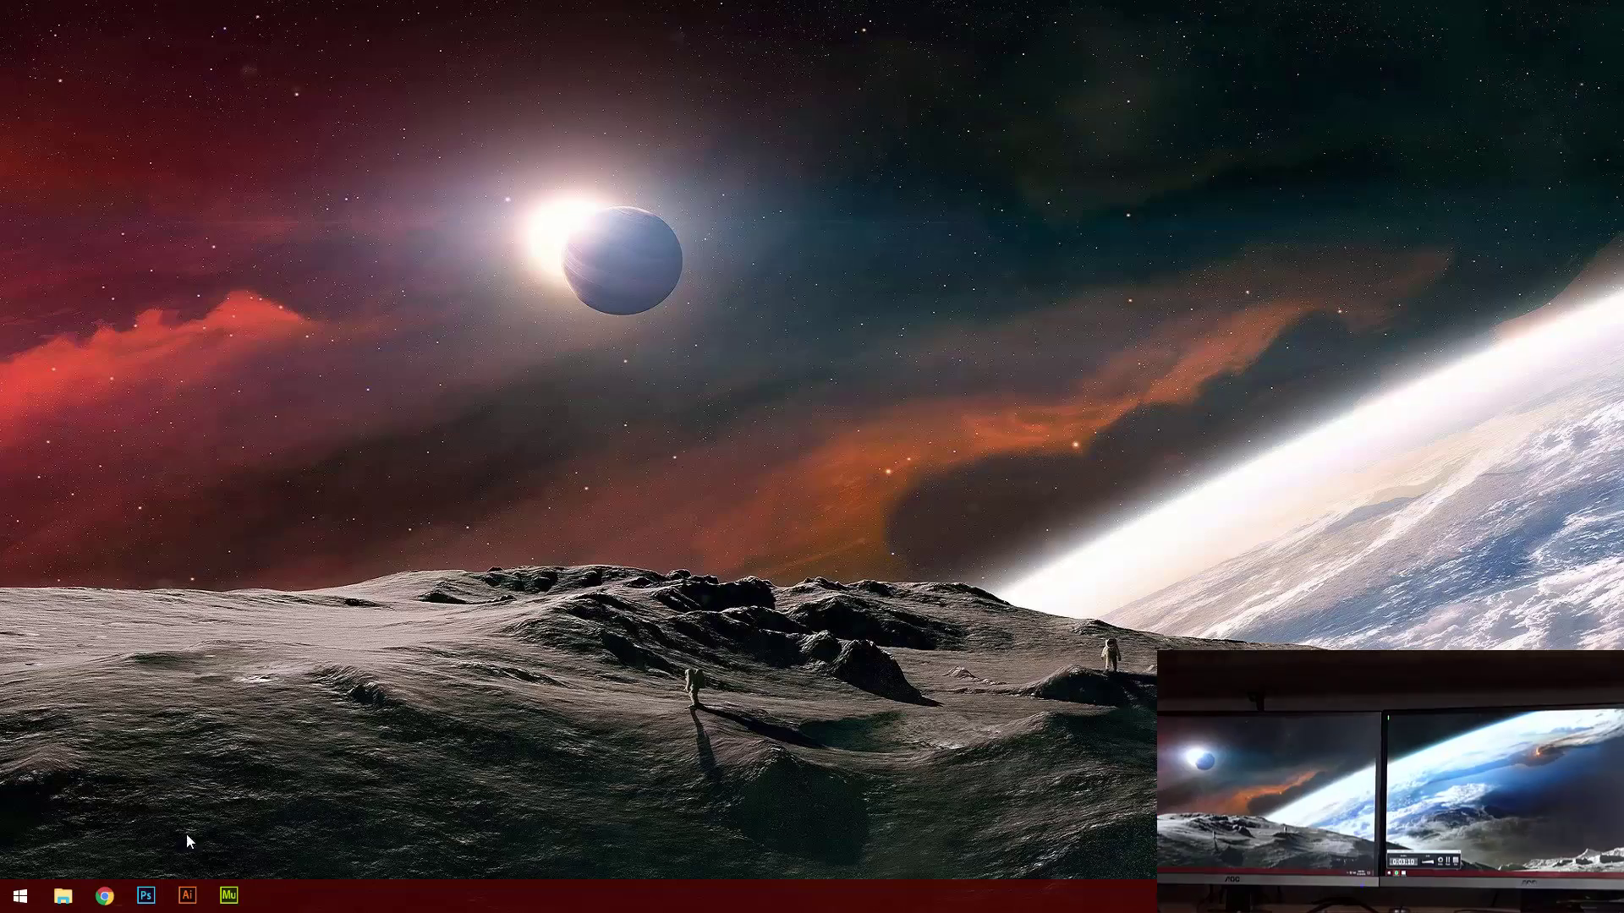
- Open the RL Splitscreen utility and apply its 3840 preset
{"action": "left_click", "coordinate": [21, 896]}
{"action": "left_click", "coordinate": [328, 733]}
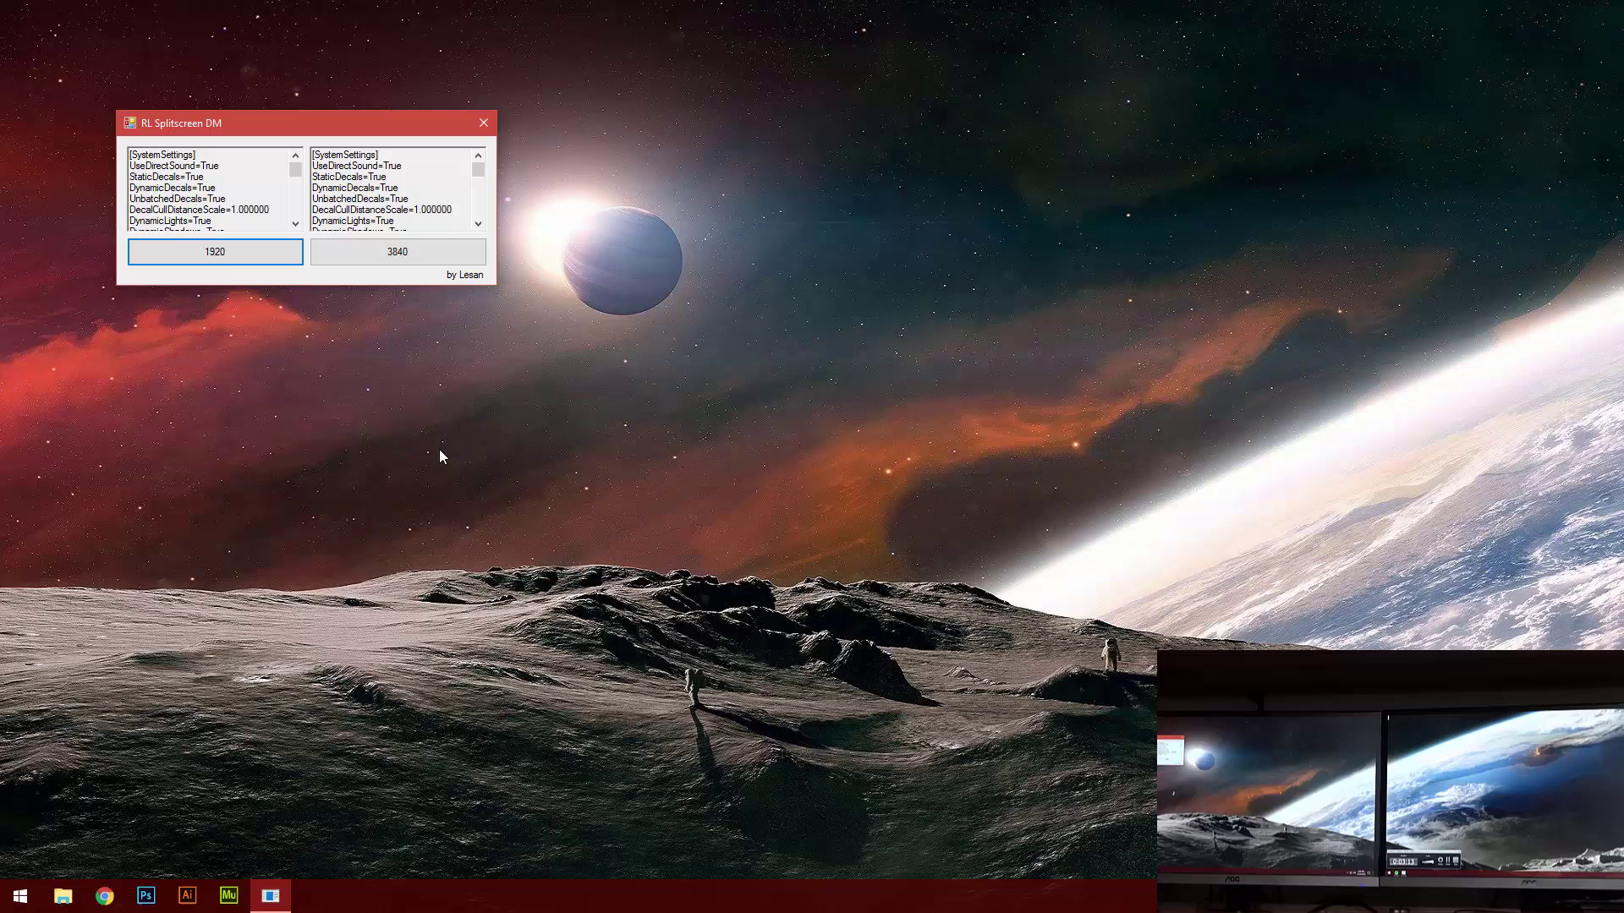
{"action": "left_click", "coordinate": [359, 254]}
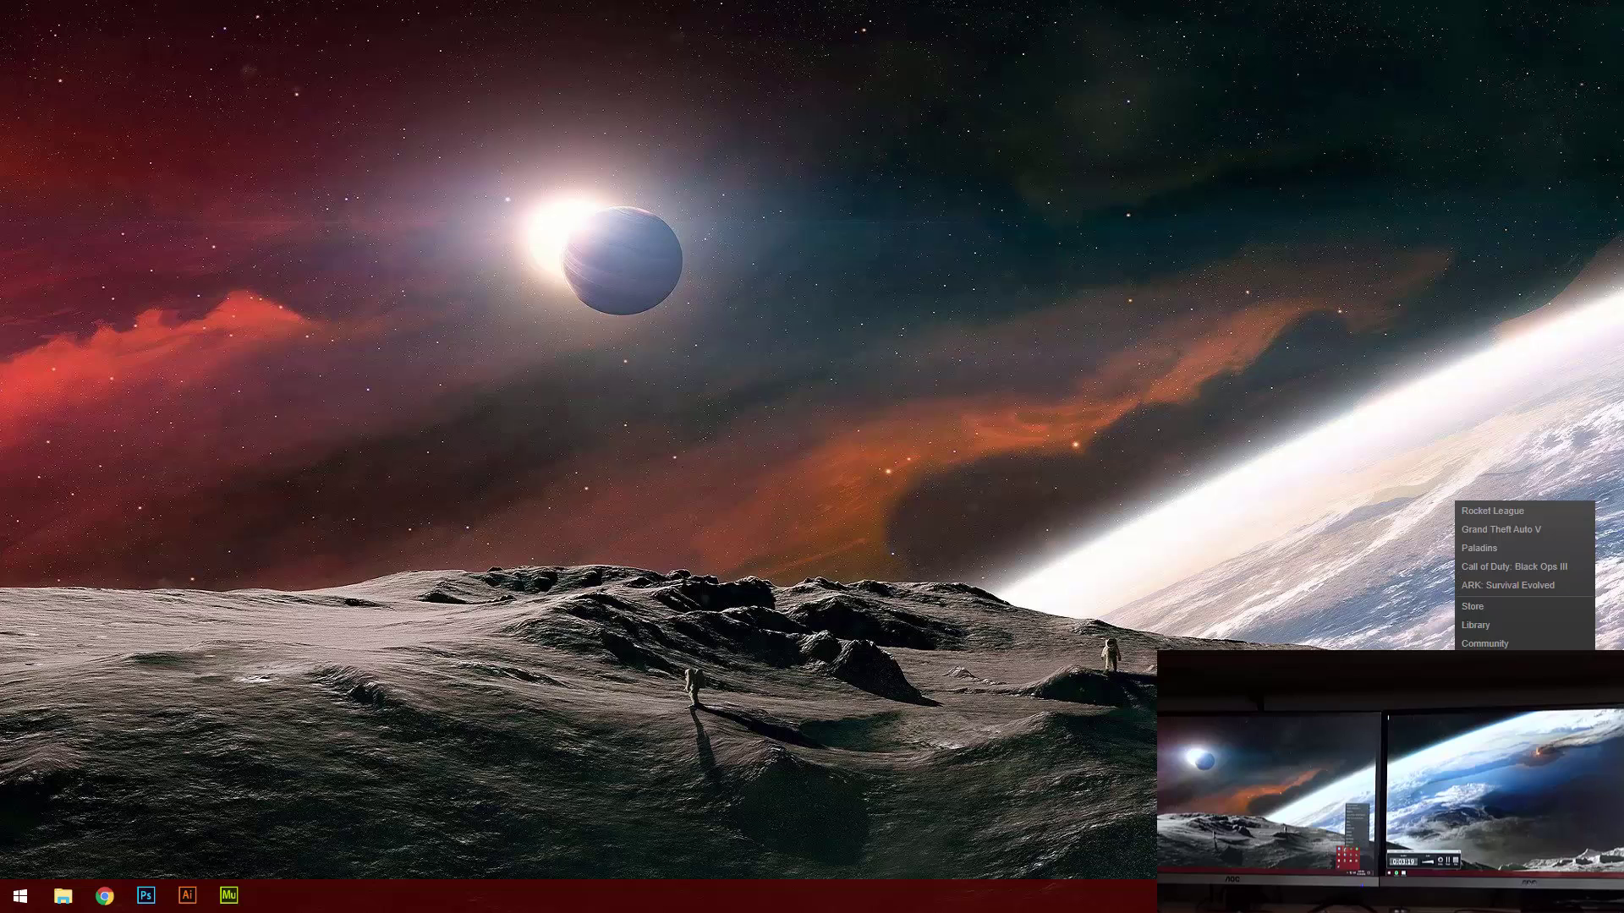
- Launch Rocket League from Steam to check the 3840 setting across both monitors, and exit the game
{"action": "left_click", "coordinate": [1476, 516]}
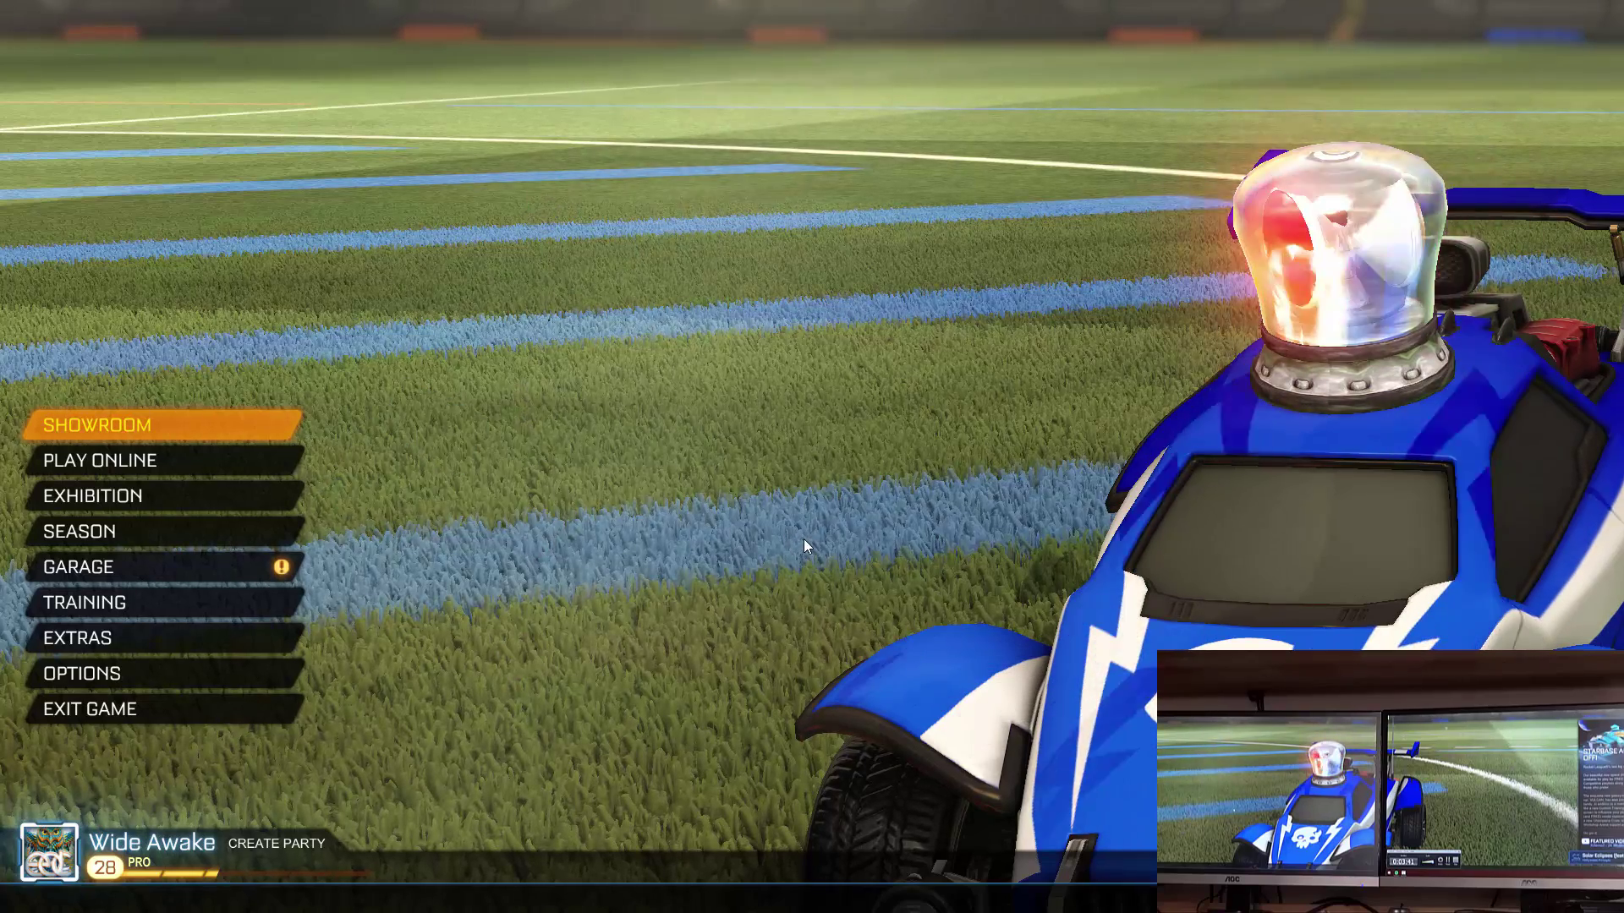
{"action": "left_click", "coordinate": [272, 702]}
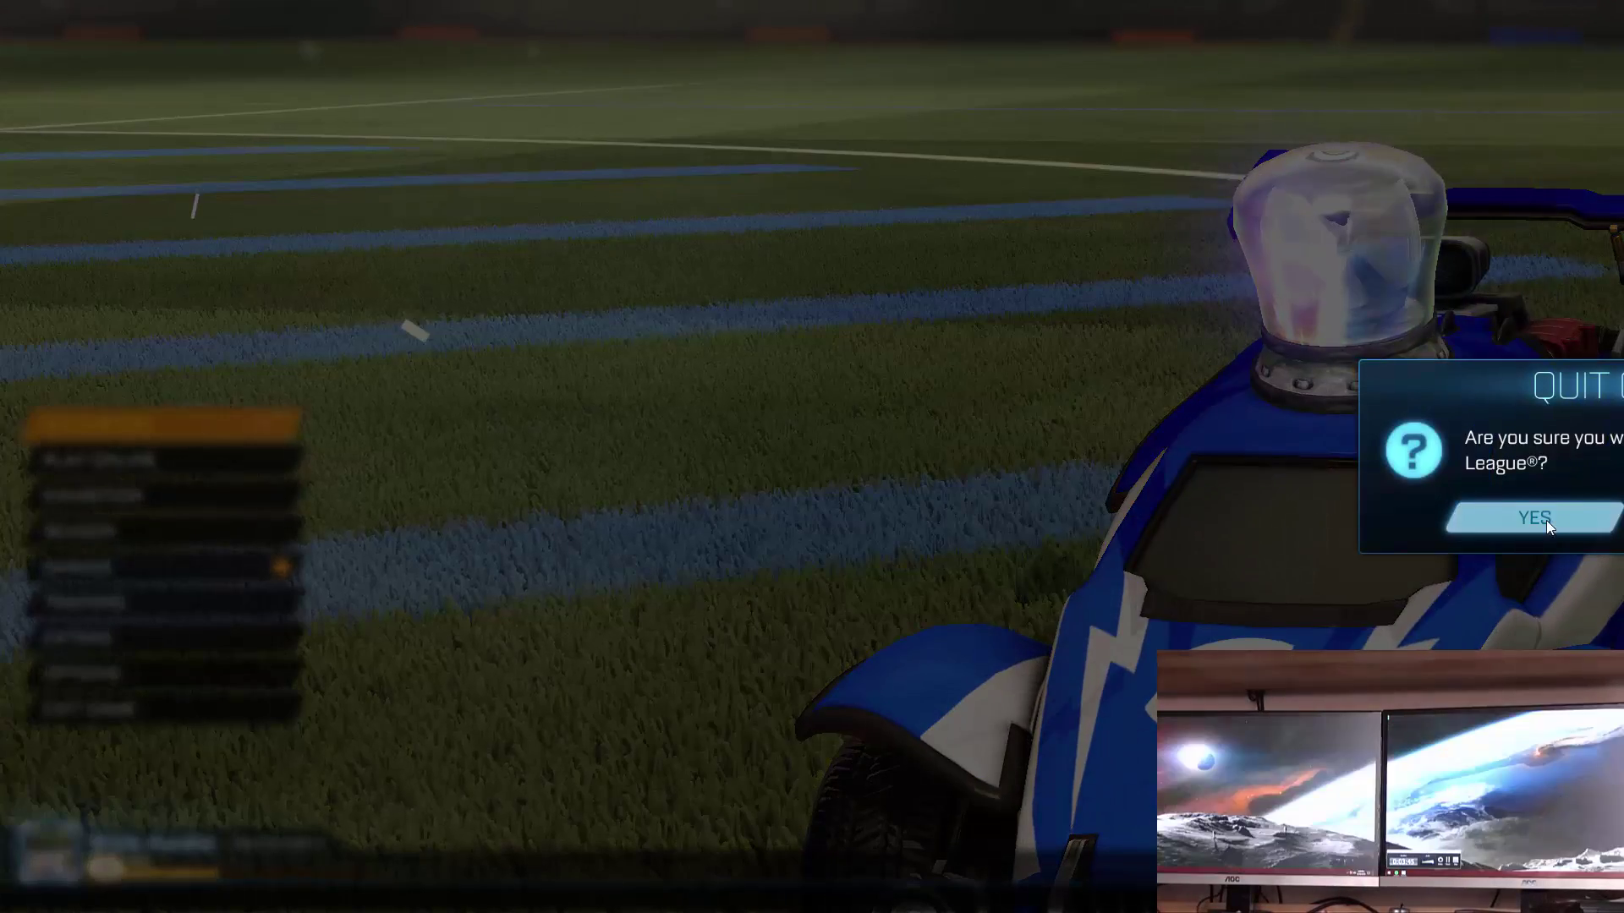